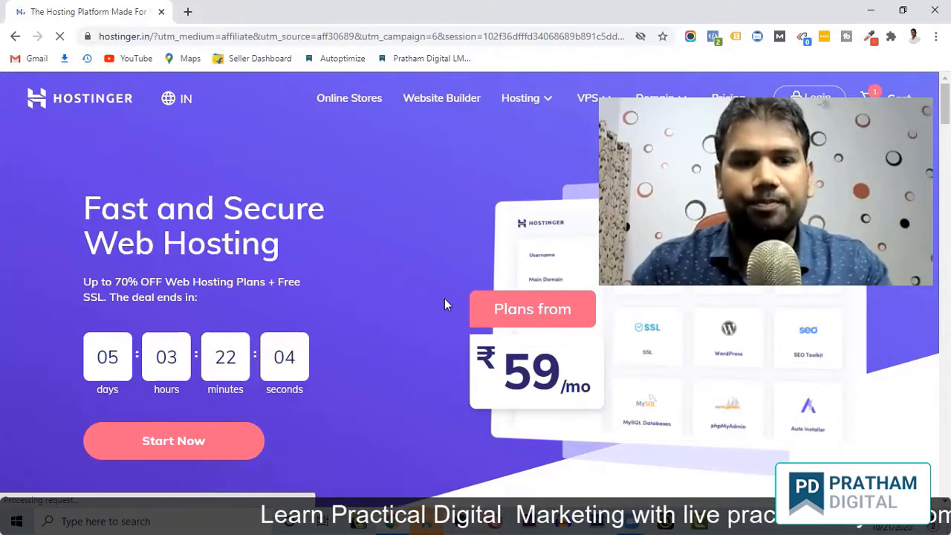
Compare the Single, Premium and Business hosting plans, renewing at ₹99, ₹199 and ₹399 monthly.
click(192, 446)
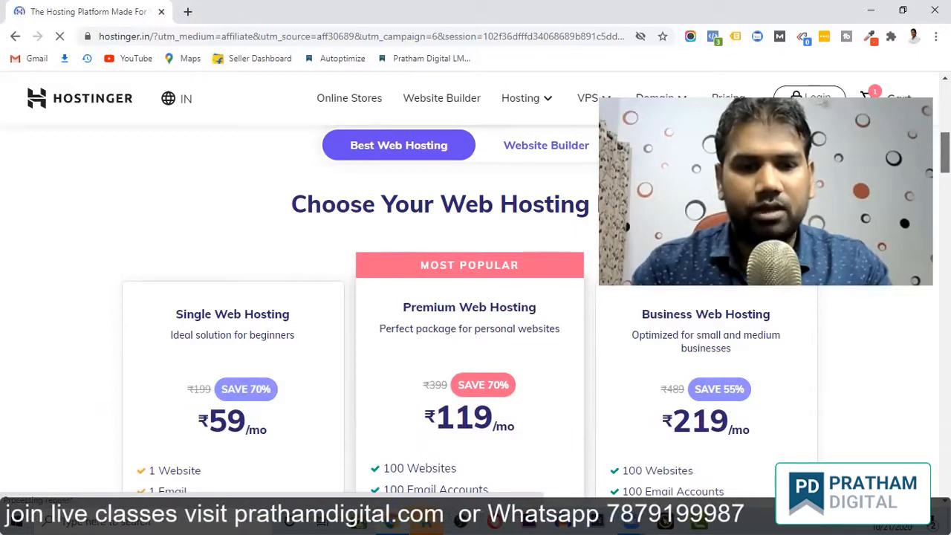
scroll(450, 309, down, 1)
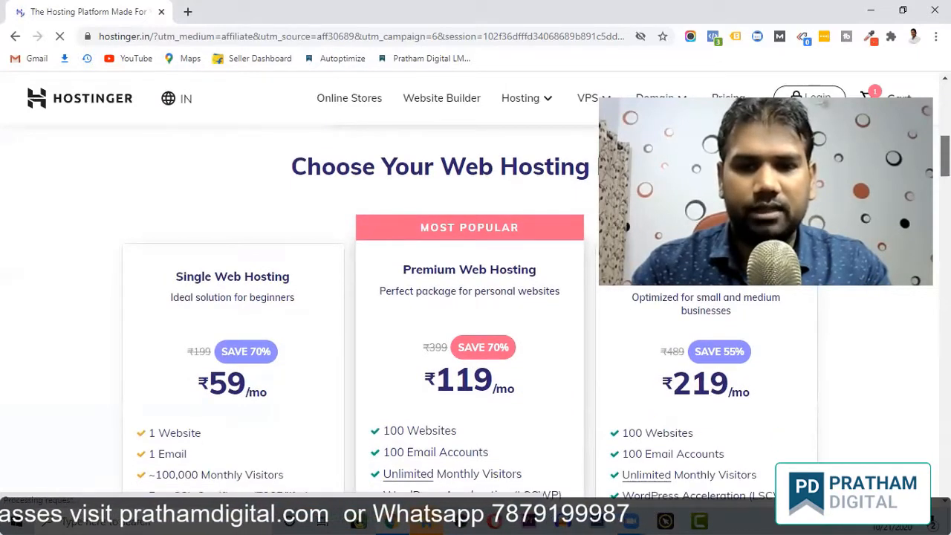
scroll(450, 308, up, 1)
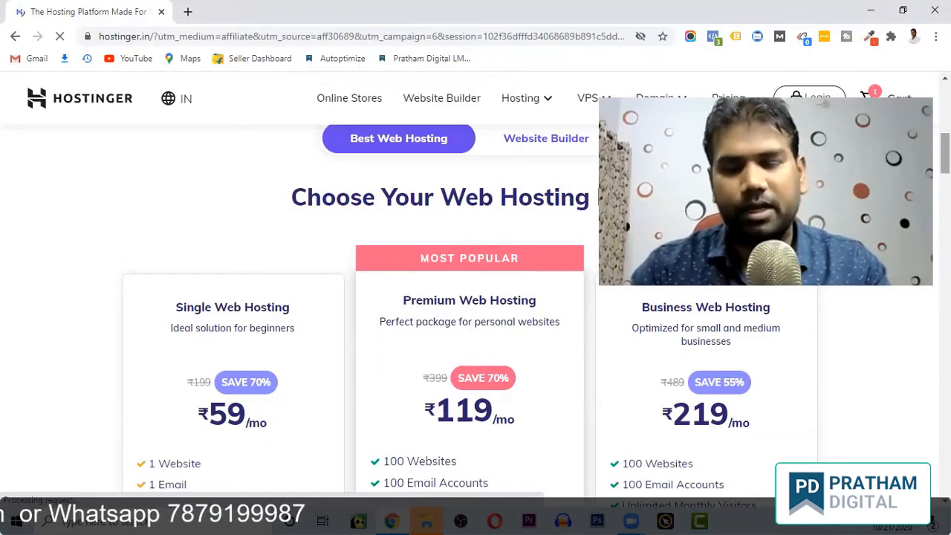
scroll(476, 298, down, 3)
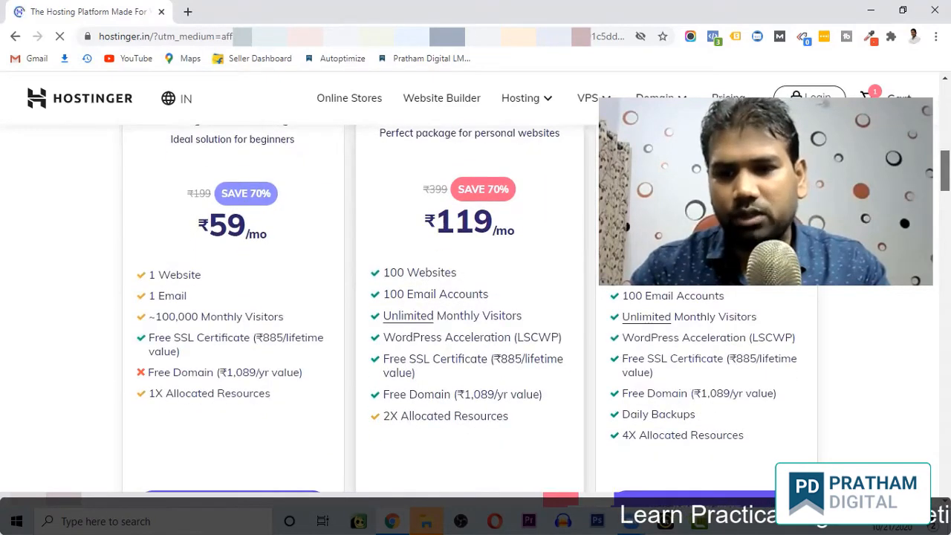
scroll(476, 312, down, 1)
scroll(476, 312, up, 2)
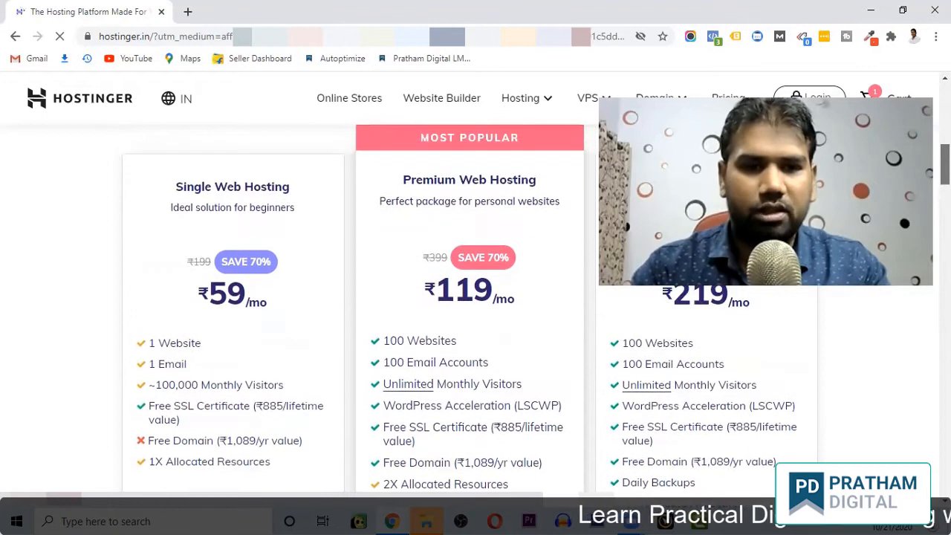
scroll(475, 312, up, 1)
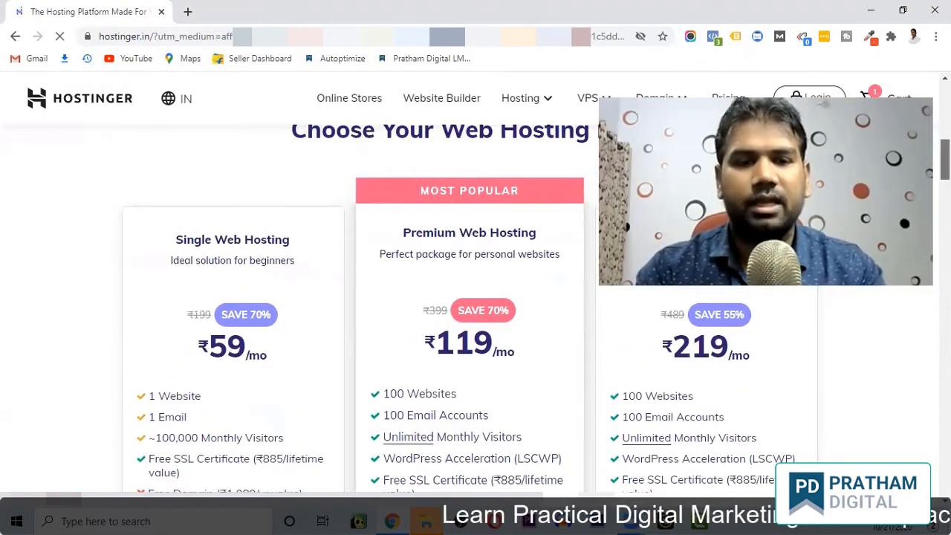
scroll(476, 312, down, 1)
scroll(476, 312, down, 3)
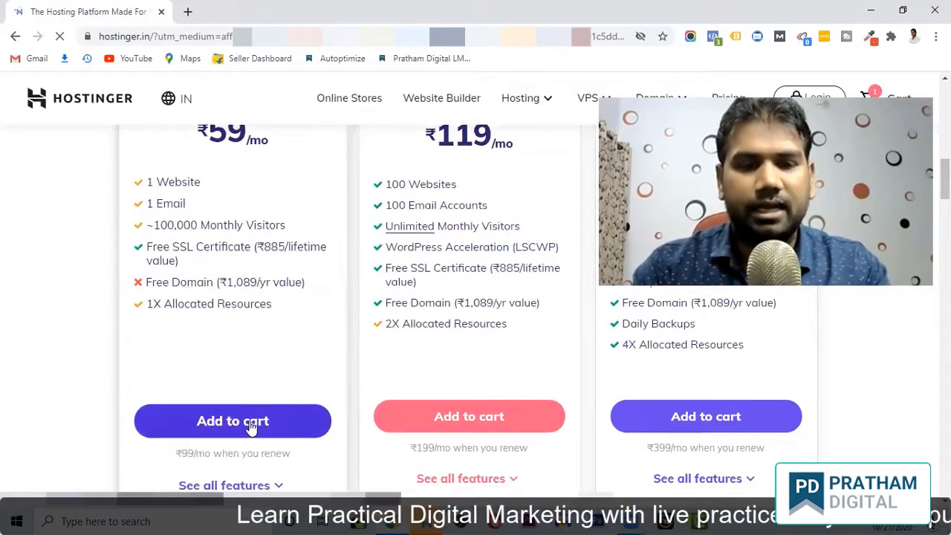
Add Single Web Hosting to the cart, showing 48 months at ₹59/month, ₹3,342 total.
click(251, 426)
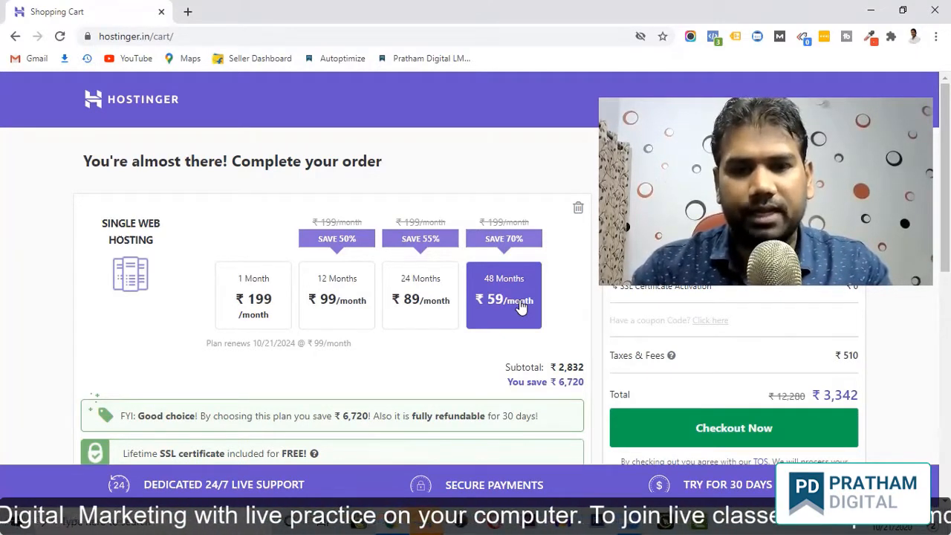
drag(511, 306, 350, 285)
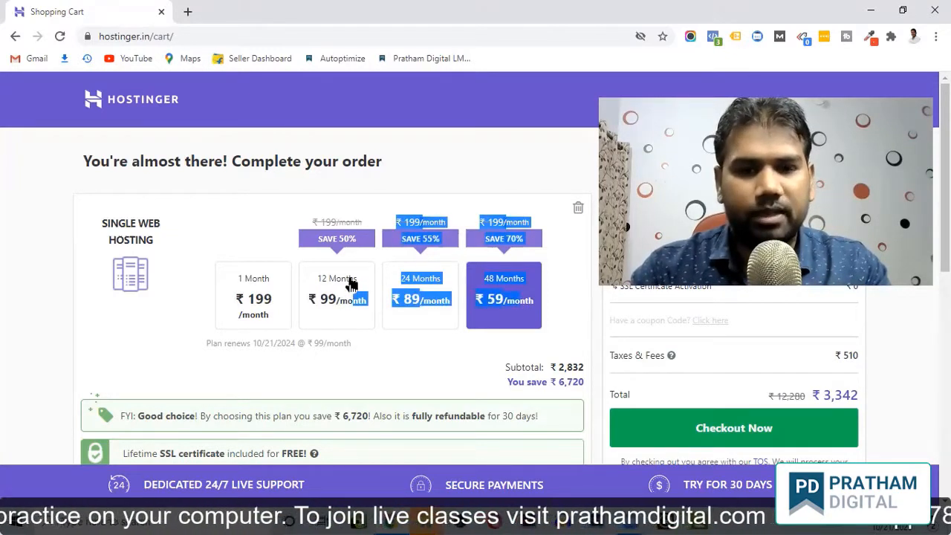
Switch the Single Web Hosting order to the 12-month billing period.
click(351, 284)
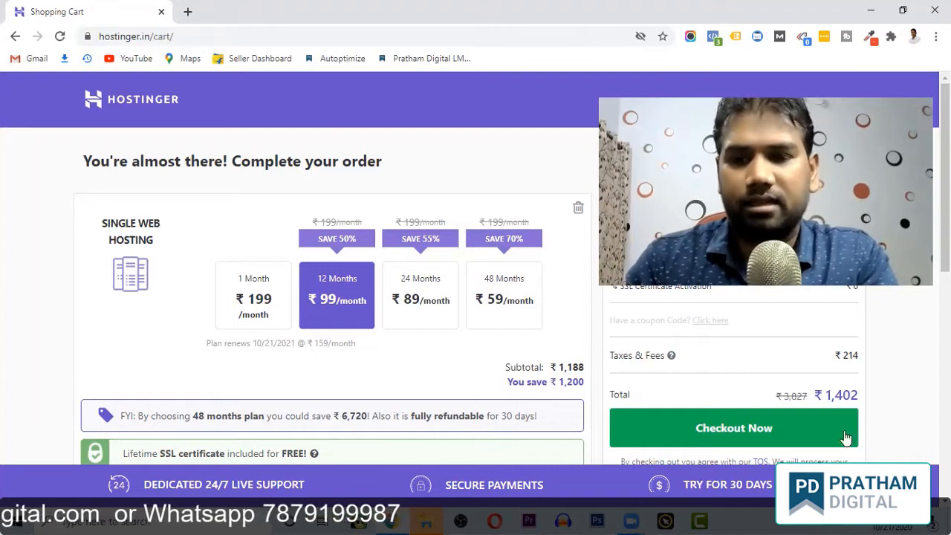
Check out the ₹1,402 hosting order and sign up with a Google account.
click(732, 430)
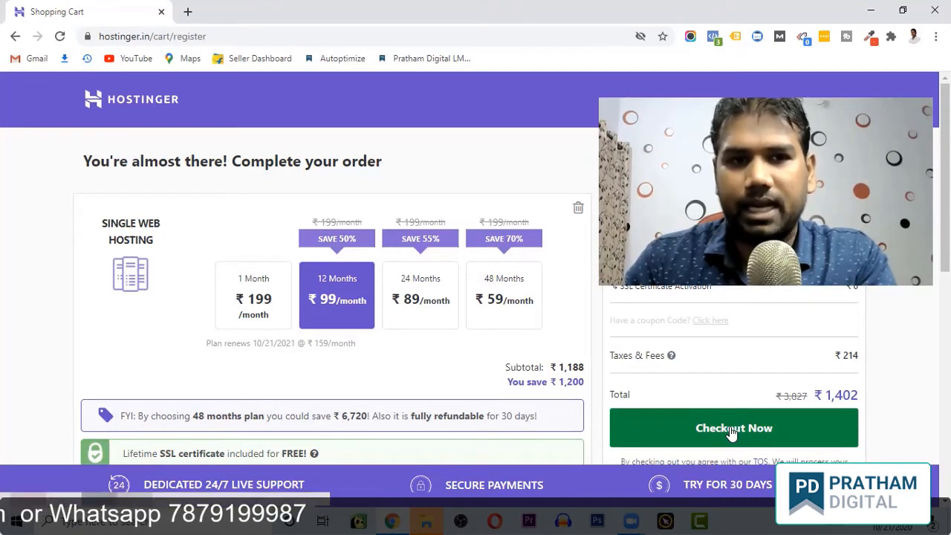
scroll(733, 432, down, 1)
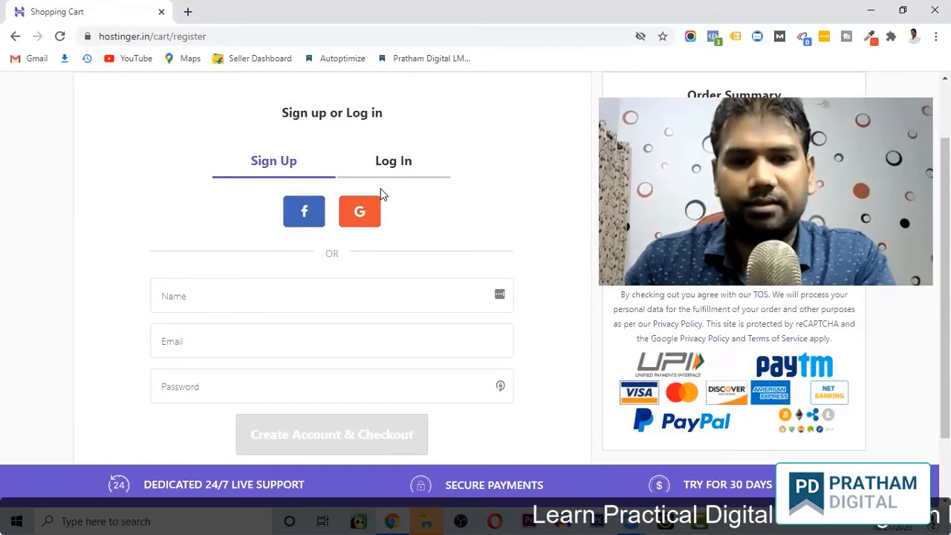
click(357, 214)
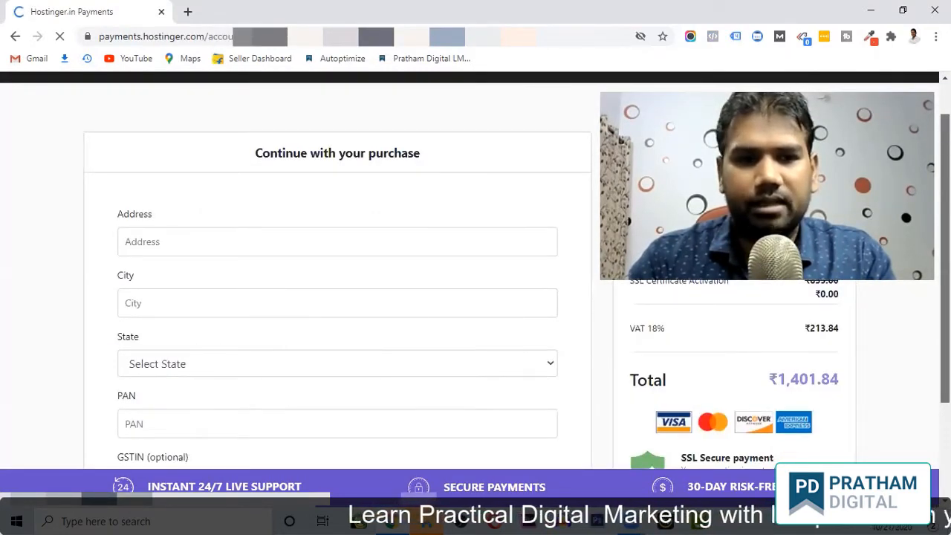
Scroll down through the billing and payment form to complete the purchase.
scroll(338, 298, down, 2)
scroll(338, 297, down, 1)
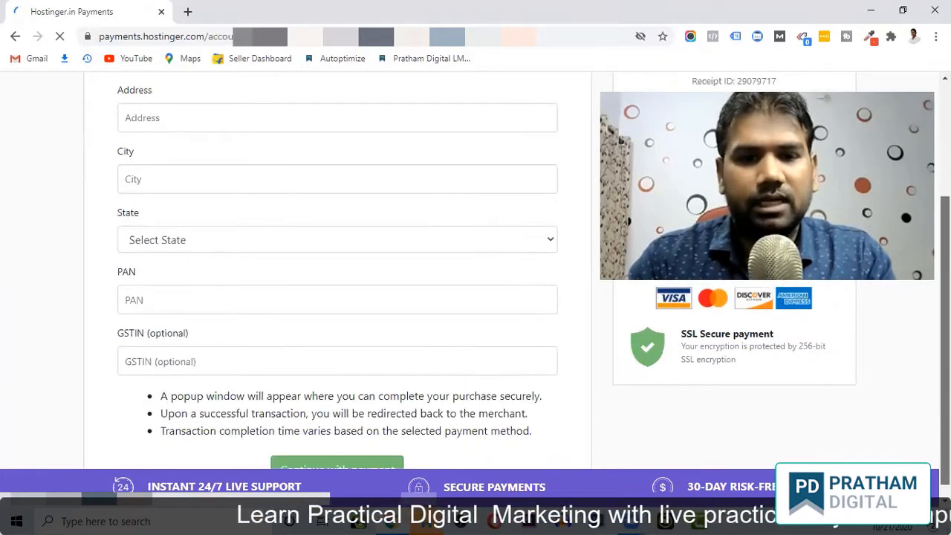
scroll(338, 297, down, 1)
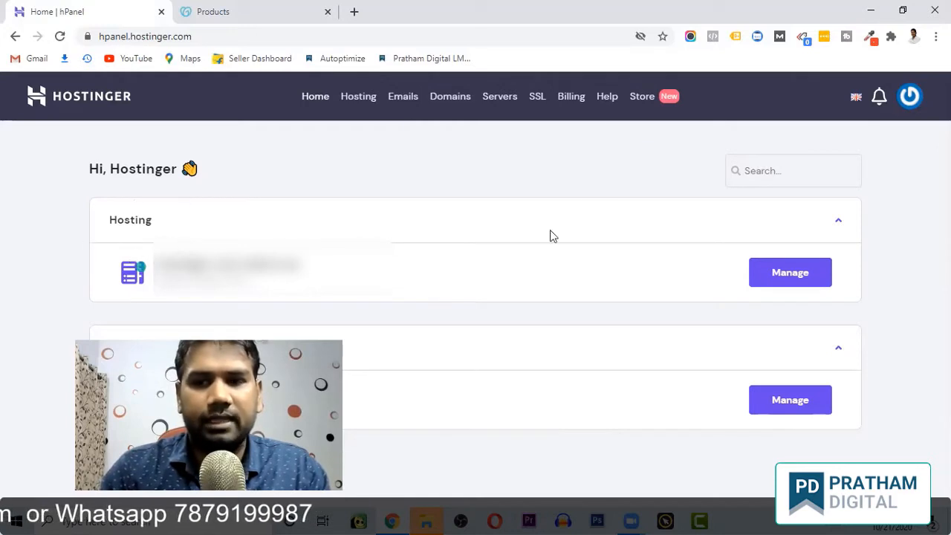
Open Manage for the purchased hosting plan and review its Hosting Account sections.
click(805, 279)
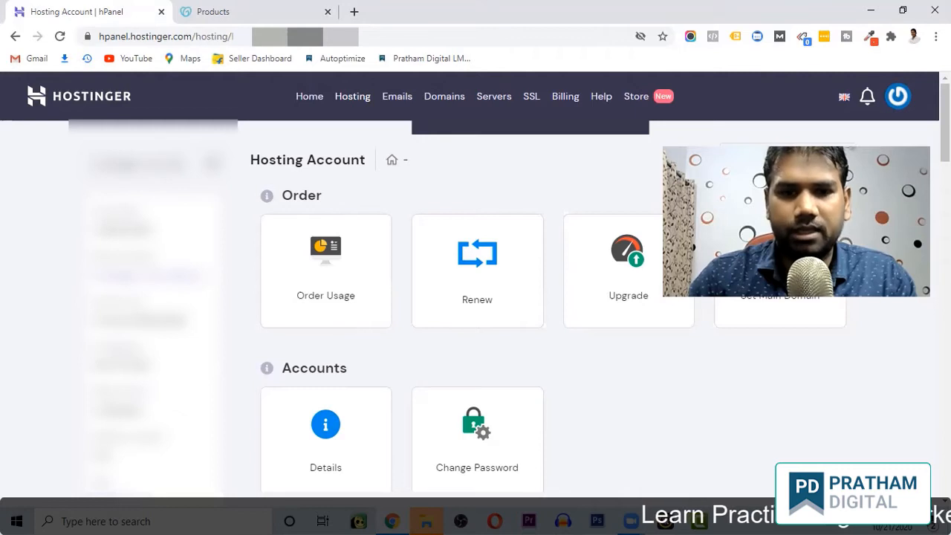
scroll(350, 333, down, 6)
scroll(476, 312, down, 15)
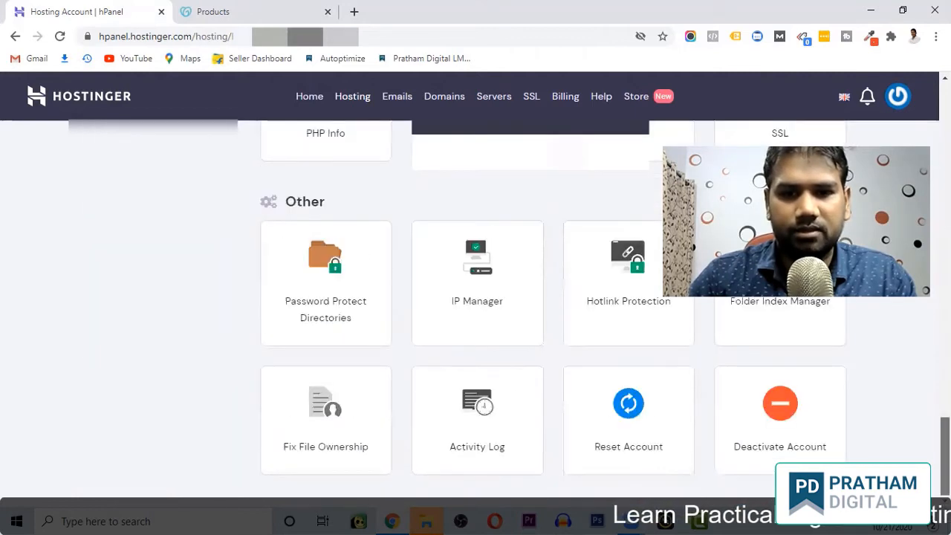
scroll(476, 312, up, 16)
scroll(475, 312, up, 4)
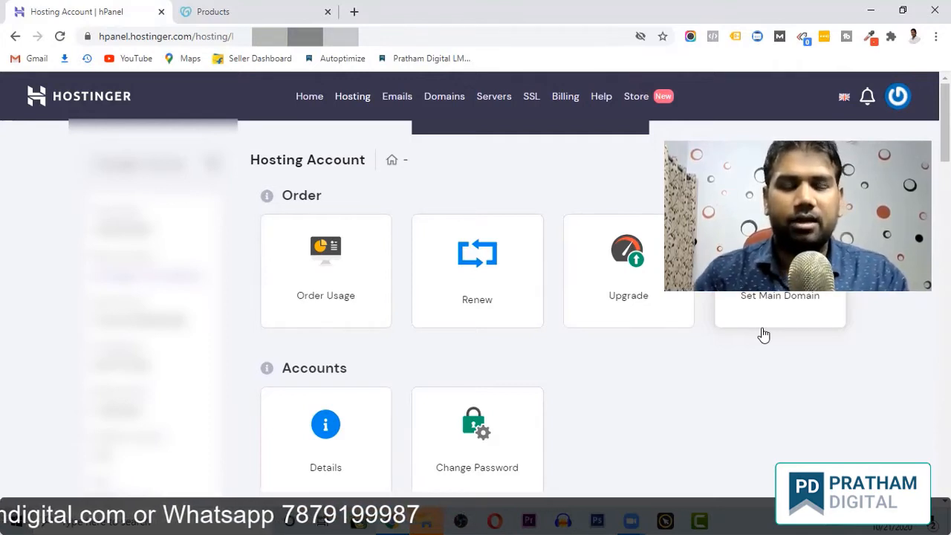
Open the hosting account Details and select the first nameserver value to copy.
click(332, 439)
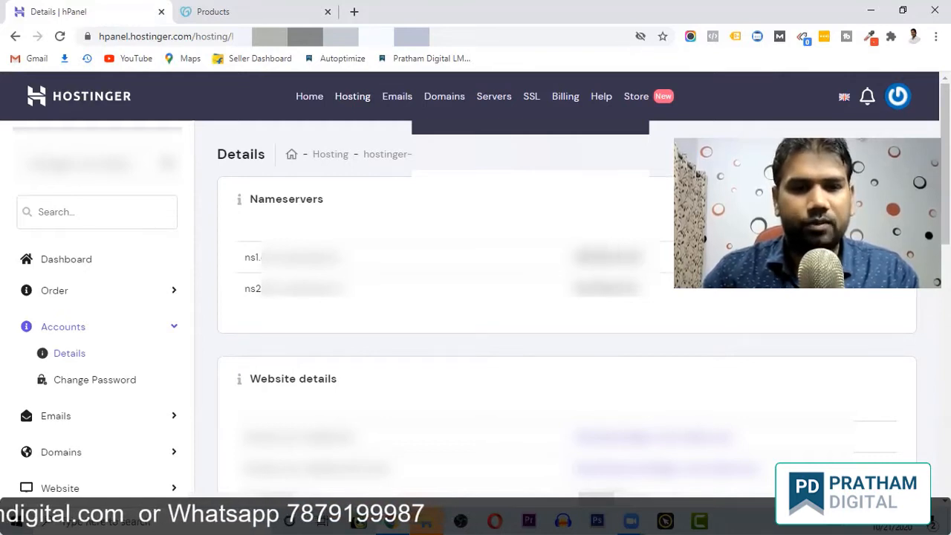
drag(246, 264, 340, 259)
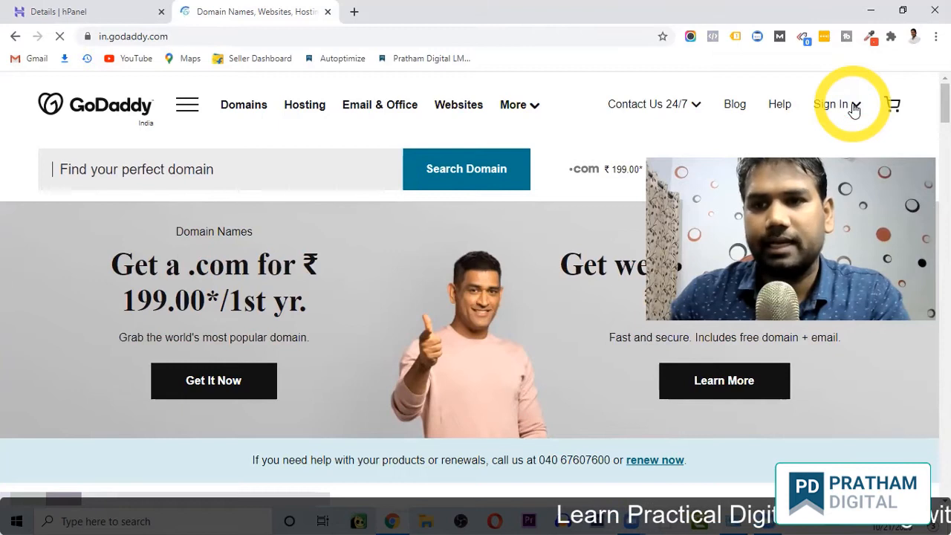
Start signing in to the GoDaddy account from its India home page.
click(854, 108)
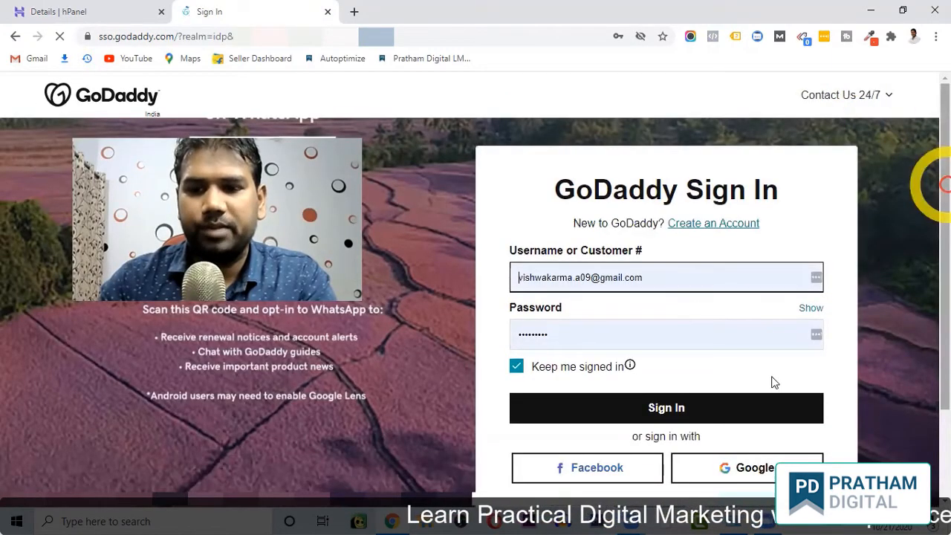
scroll(747, 431, down, 1)
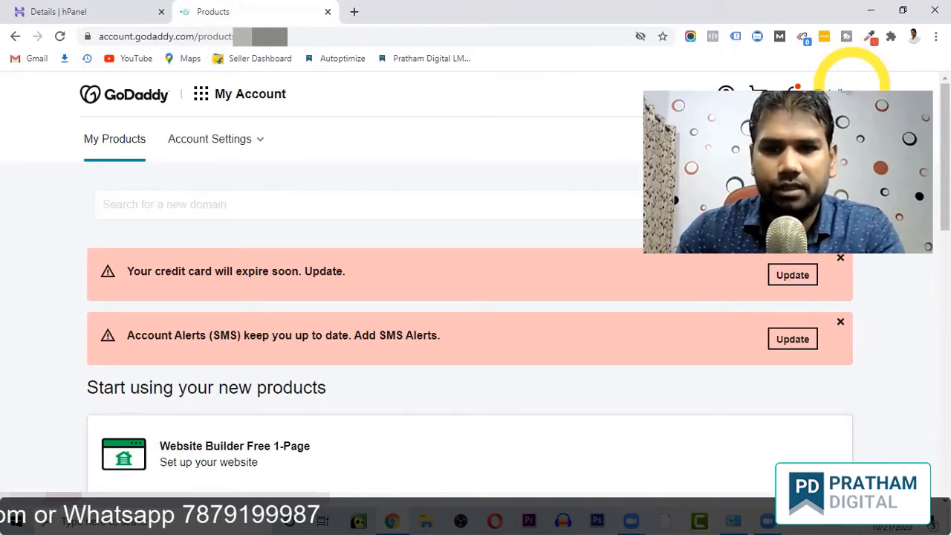
Scroll My Products down to entalk.in and open its DNS records.
scroll(475, 297, down, 1)
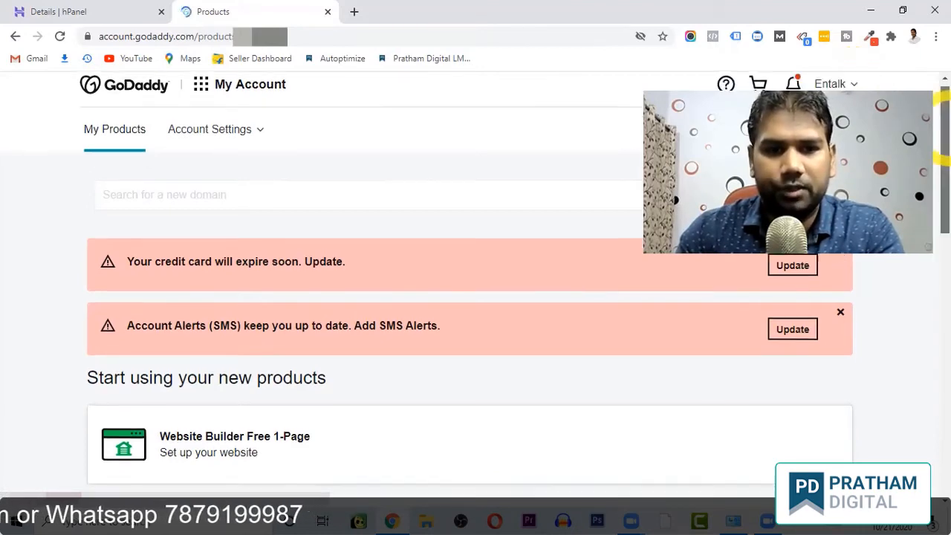
drag(945, 128, 945, 327)
click(715, 369)
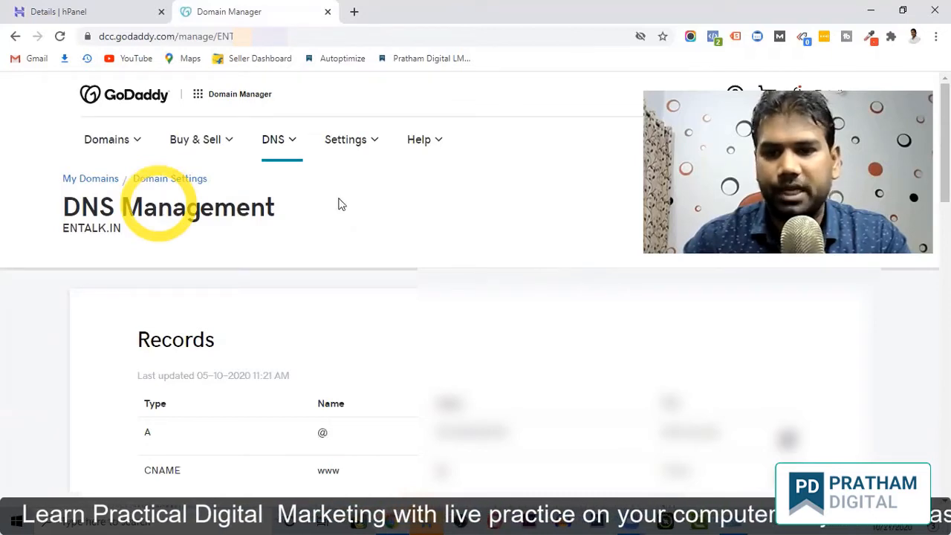
Scroll entalk.in's DNS page to the Nameservers section showing the default nameservers.
drag(947, 143, 947, 294)
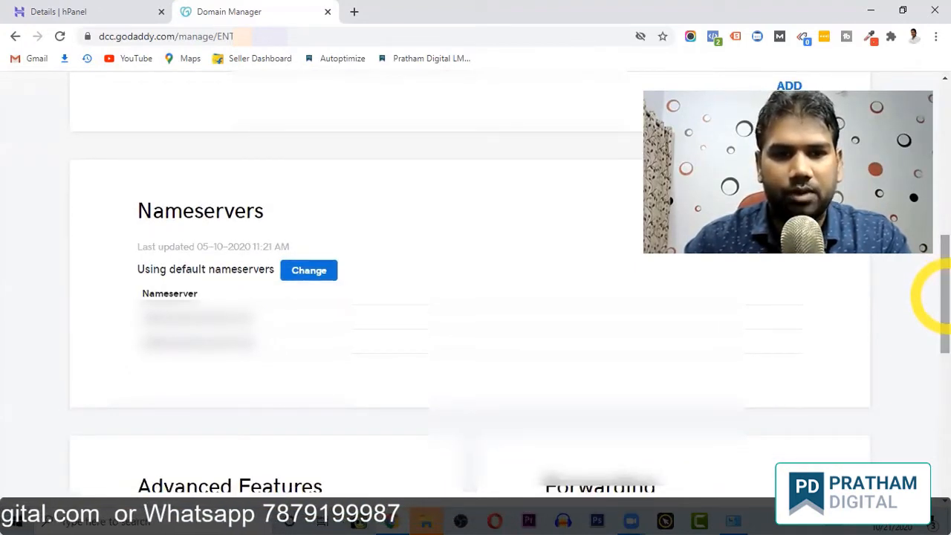
click(311, 286)
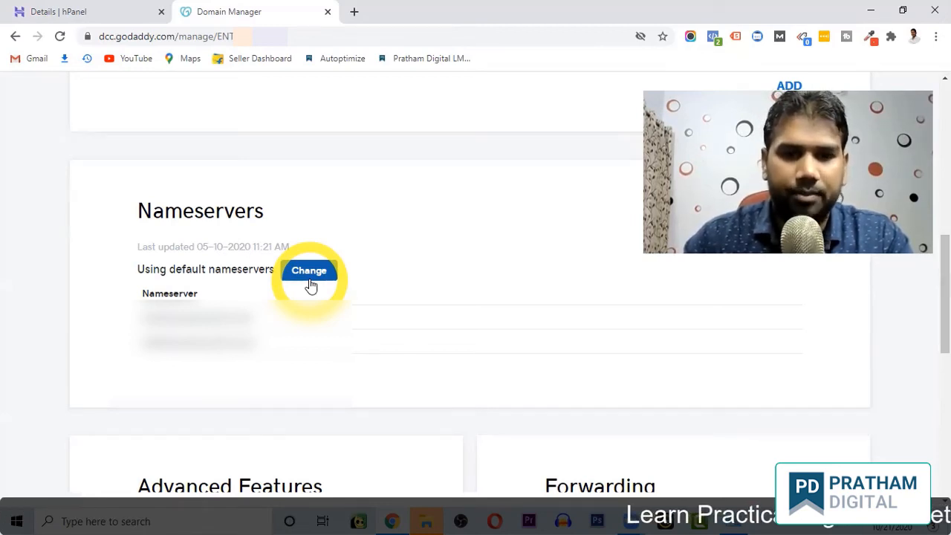
Copy Hostinger's first nameserver (ns1) from hPanel and return to GoDaddy's nameserver settings.
click(78, 19)
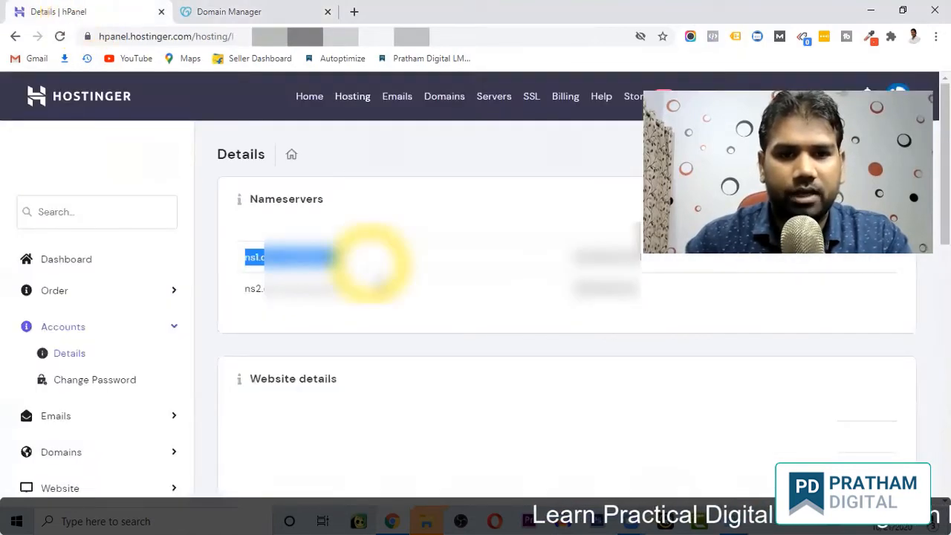
click(361, 265)
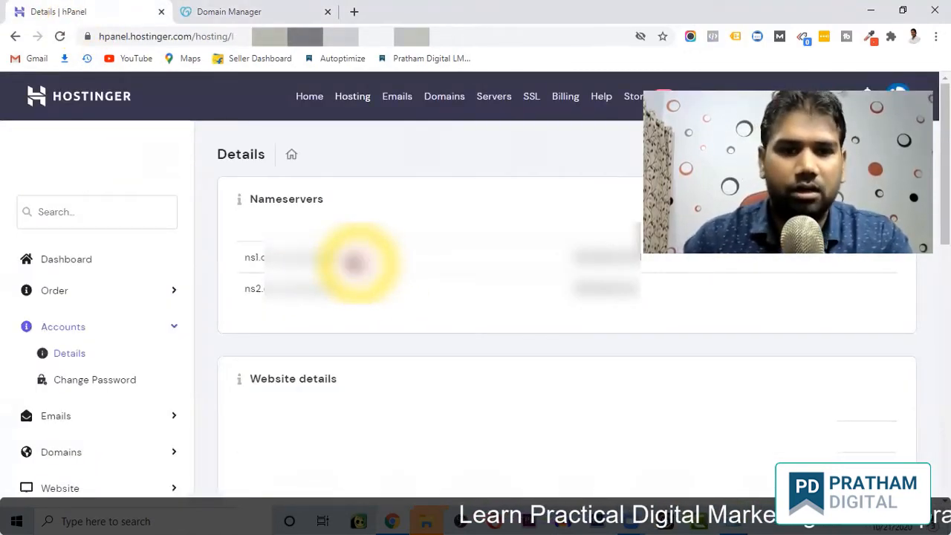
drag(349, 257, 245, 255)
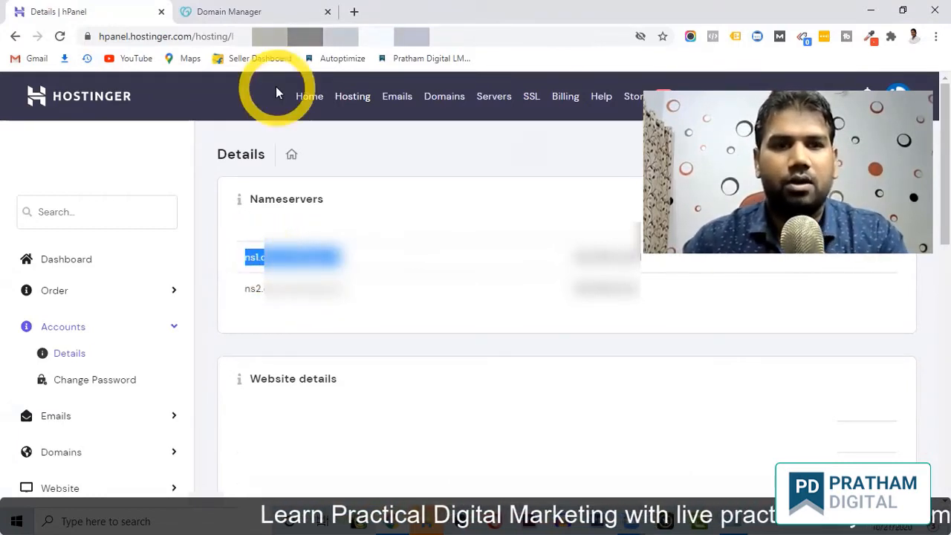
click(260, 12)
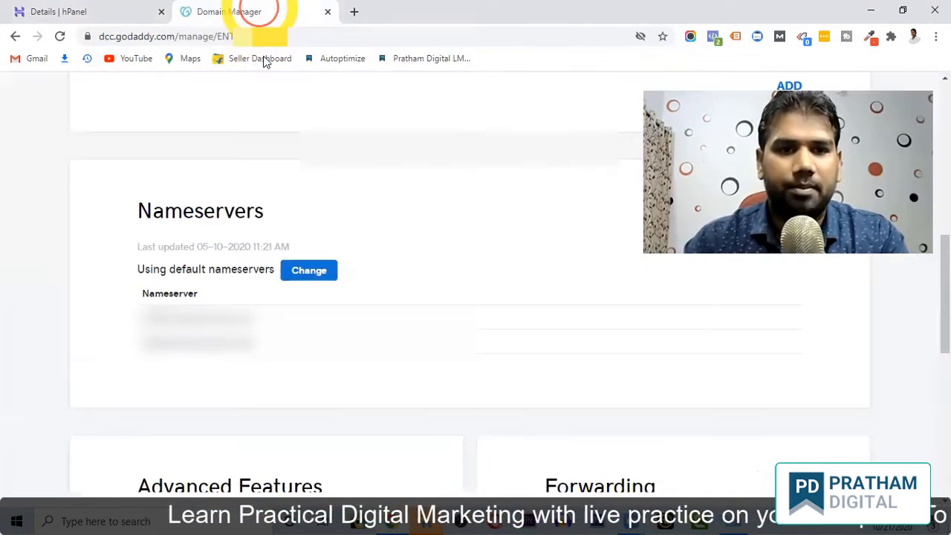
Change entalk.in's nameservers and choose 'Enter my own nameservers (advanced)'.
click(309, 272)
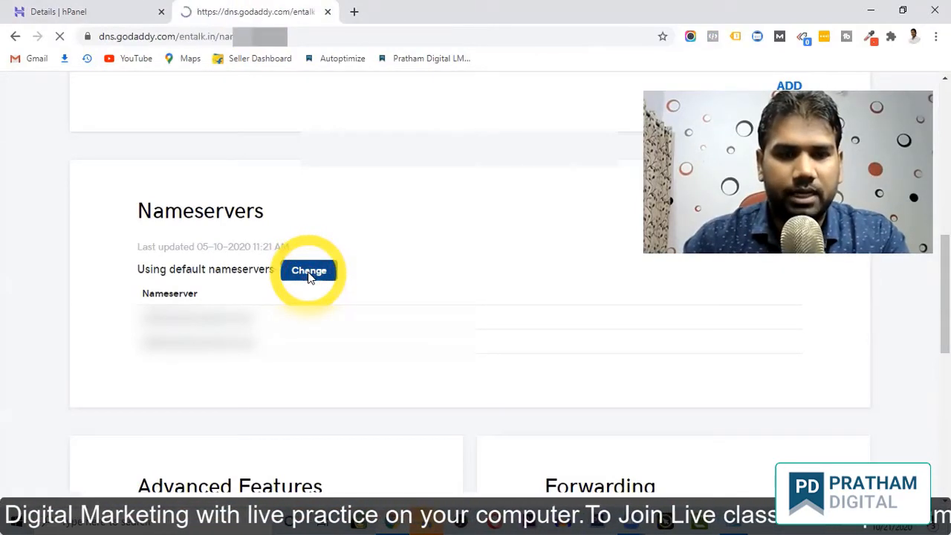
drag(945, 272, 945, 327)
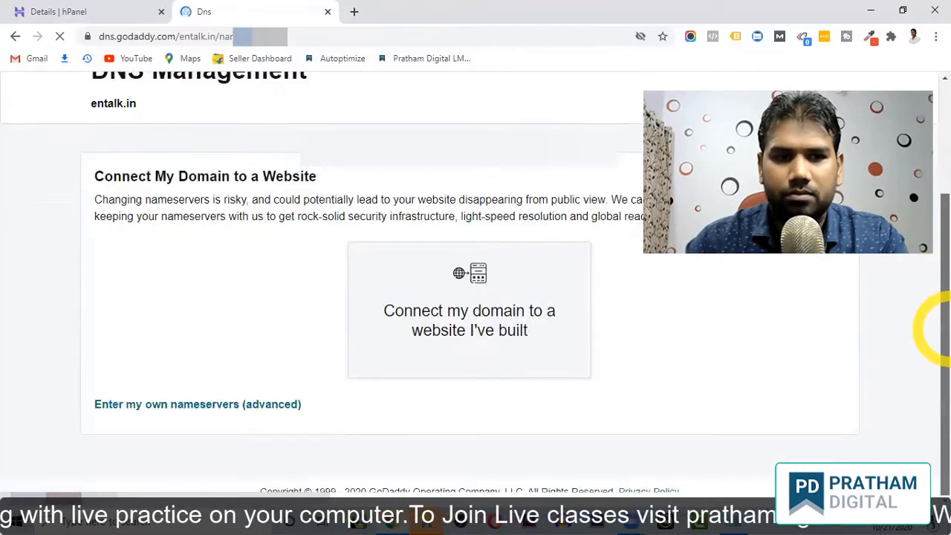
drag(935, 362, 937, 312)
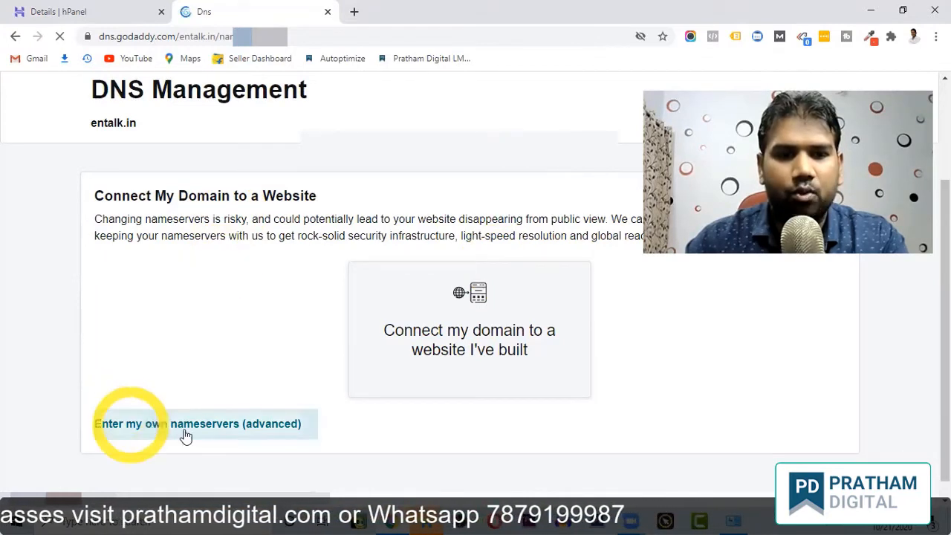
click(234, 429)
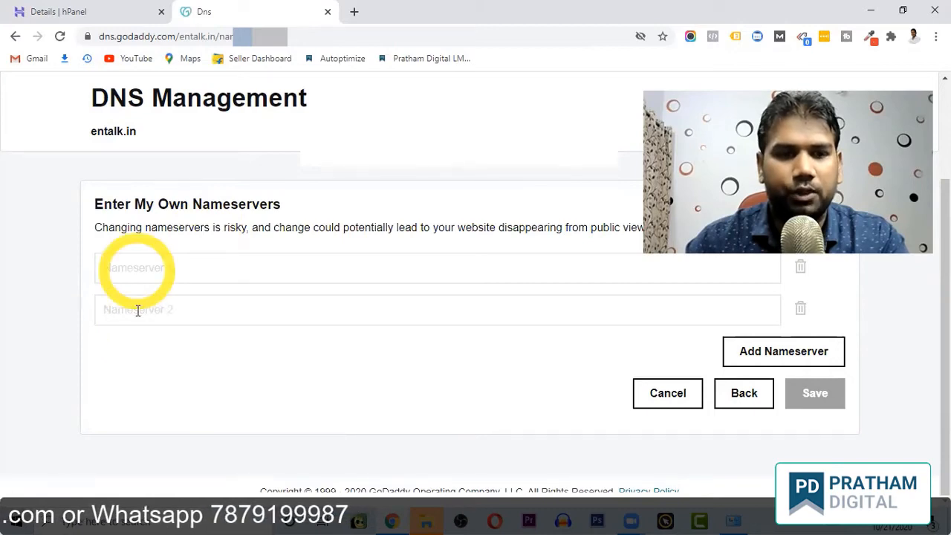
Paste Hostinger's ns1 into Nameserver 1, then copy ns2 from hPanel into Nameserver 2.
click(137, 265)
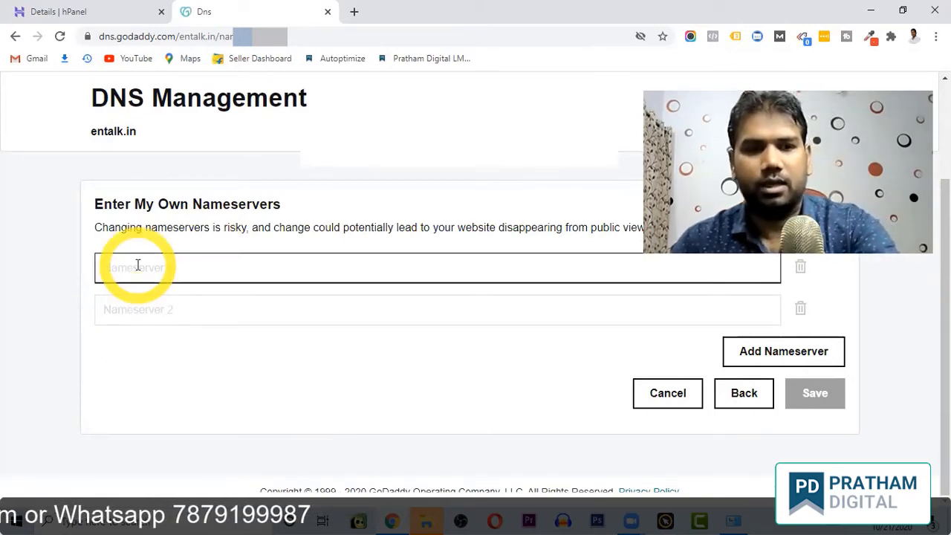
key(ctrl+v)
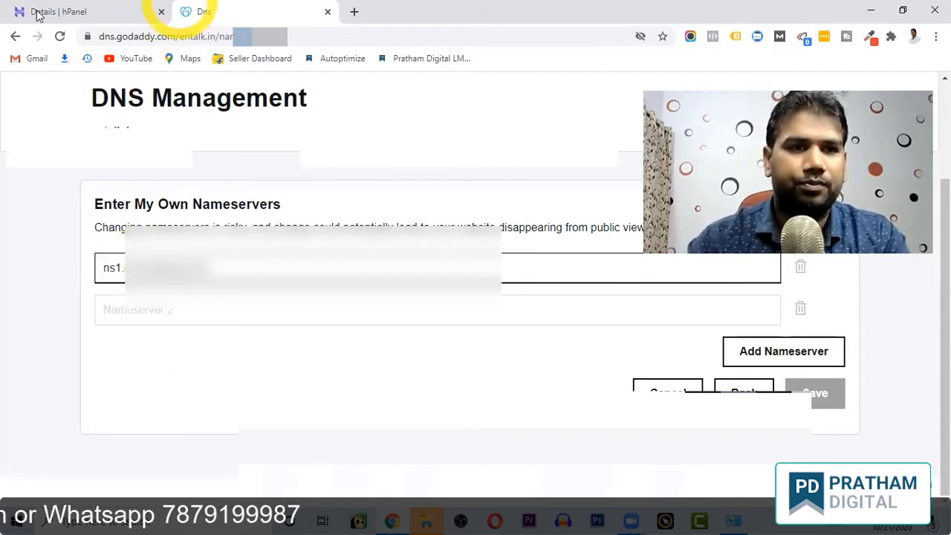
click(44, 14)
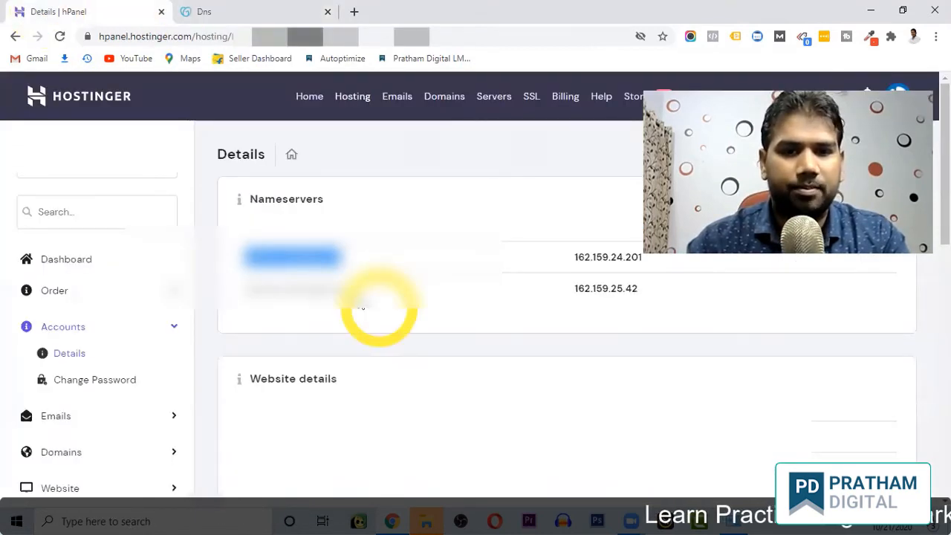
drag(349, 304, 247, 308)
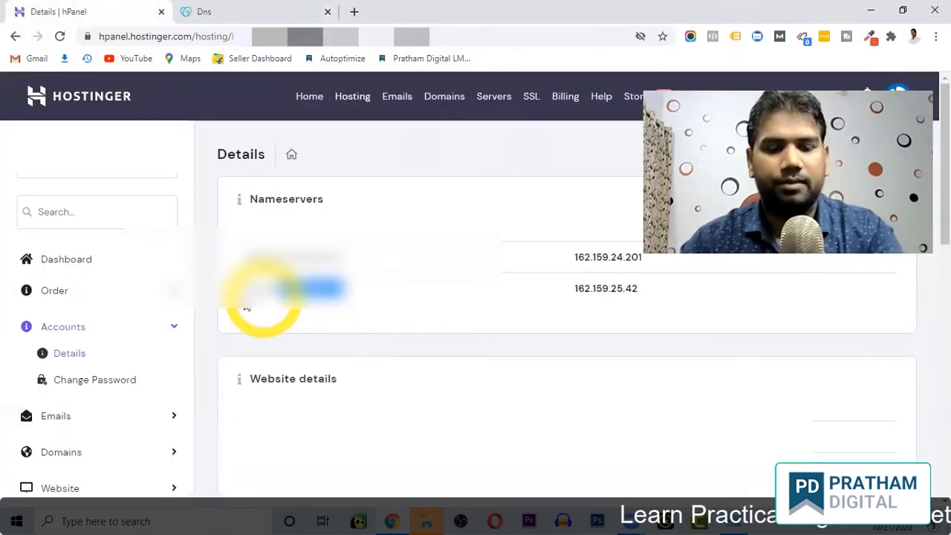
click(265, 7)
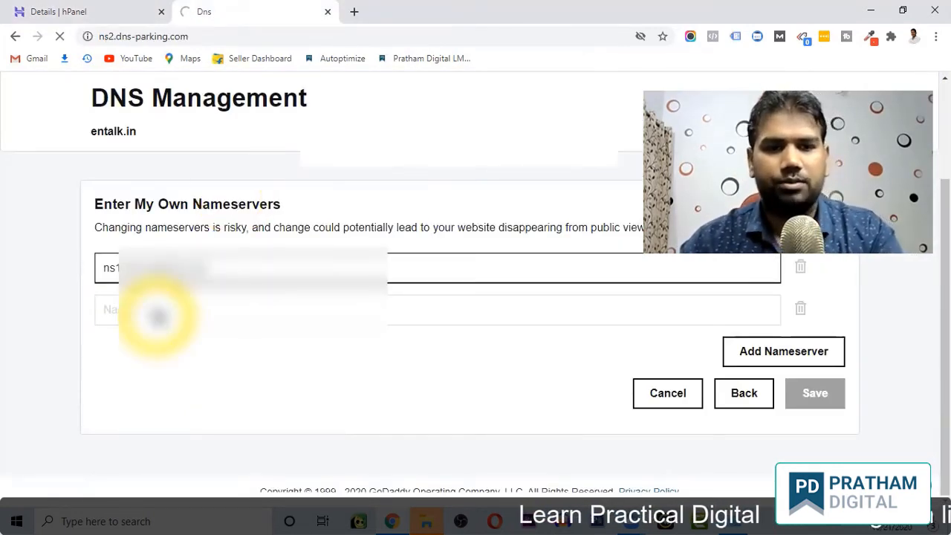
click(158, 317)
key(ctrl+v)
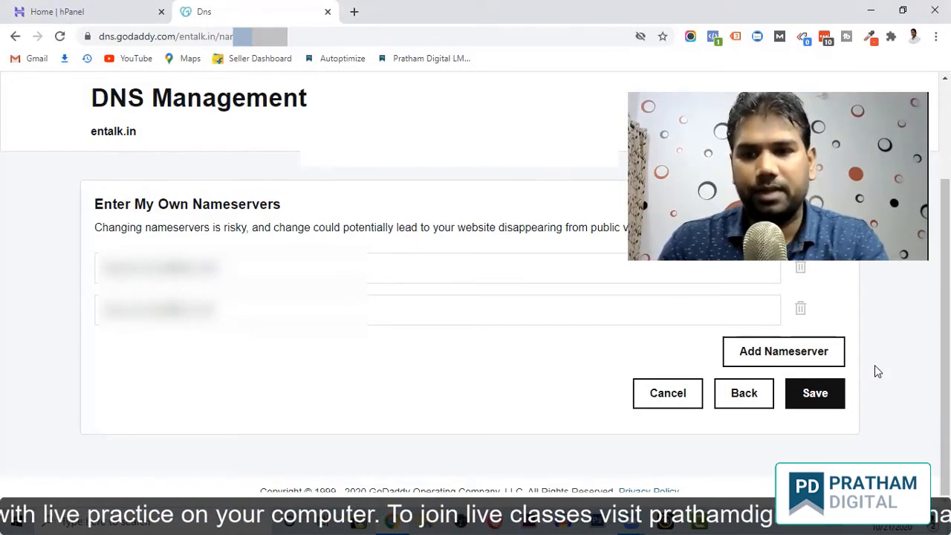
Save the Hostinger nameservers for entalk.in, ticking the consent box and continuing.
click(821, 396)
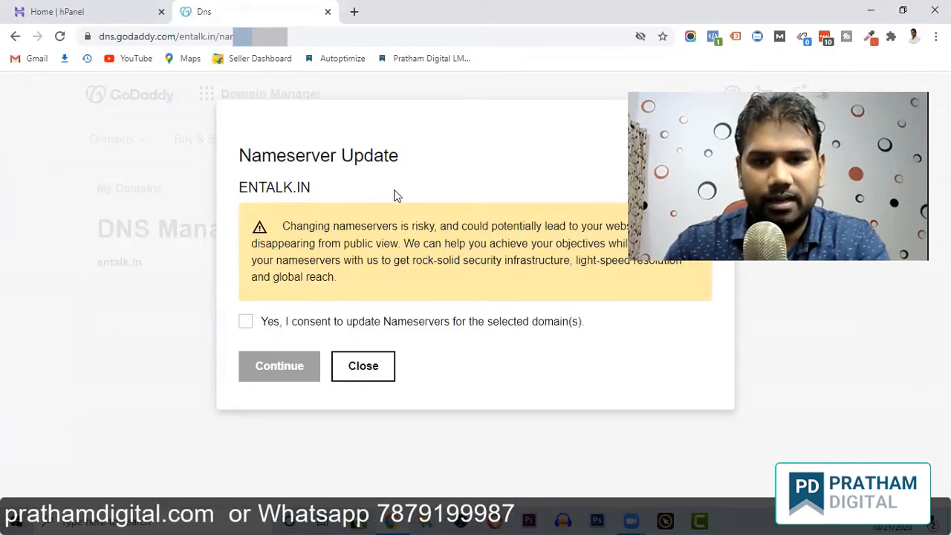
click(246, 322)
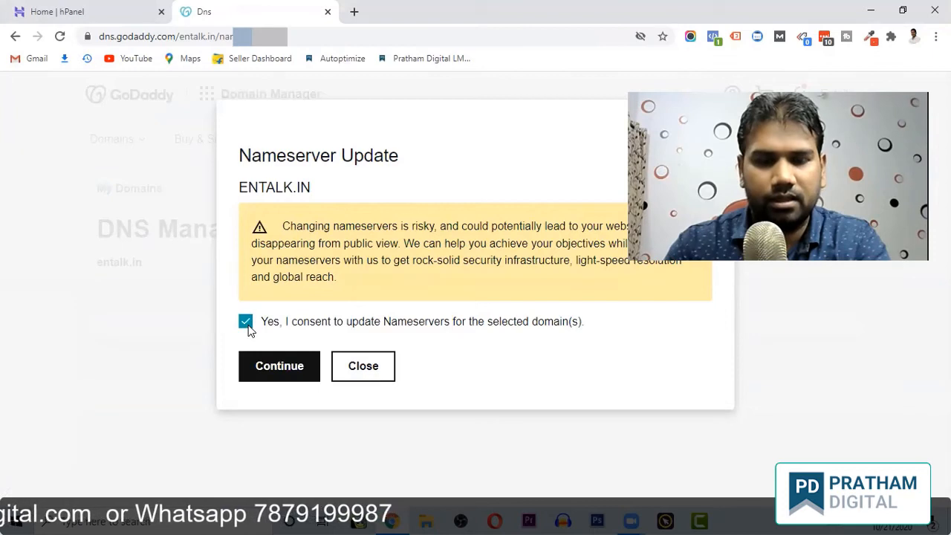
click(275, 376)
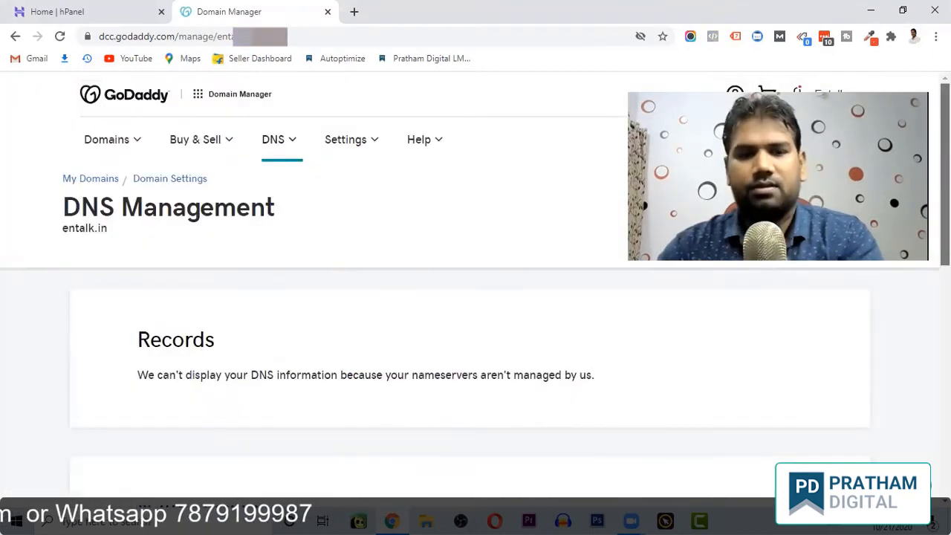
scroll(475, 298, down, 3)
scroll(476, 297, down, 1)
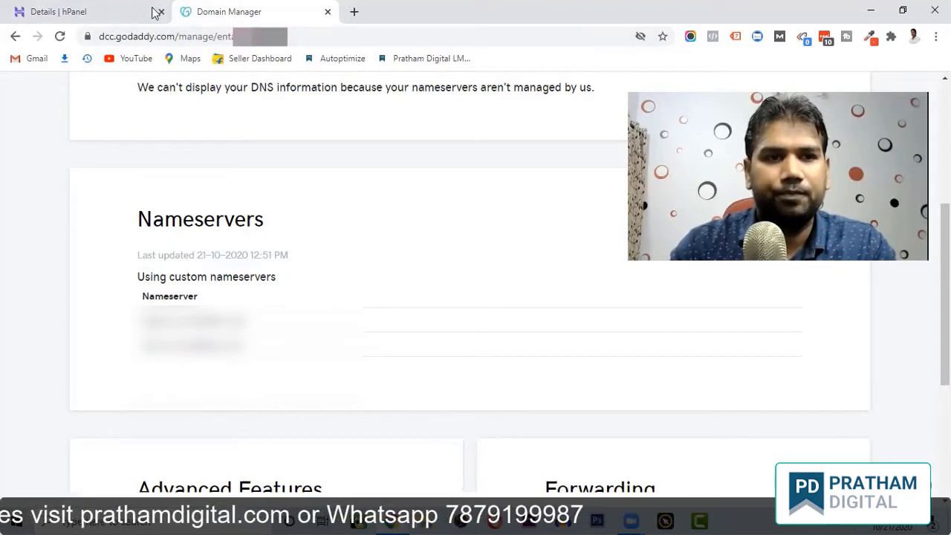
From the hPanel hosting dashboard, scroll to the Website section and open Auto Installer.
click(78, 10)
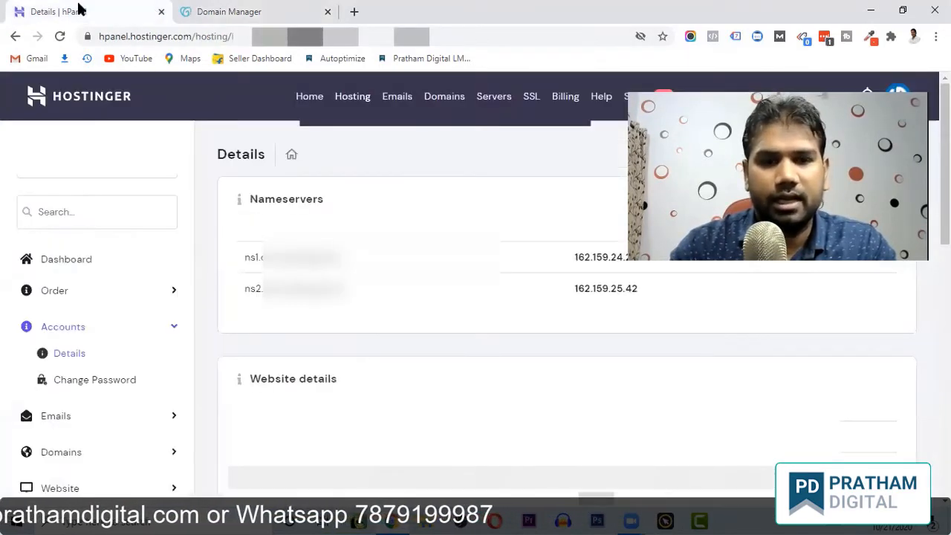
click(67, 260)
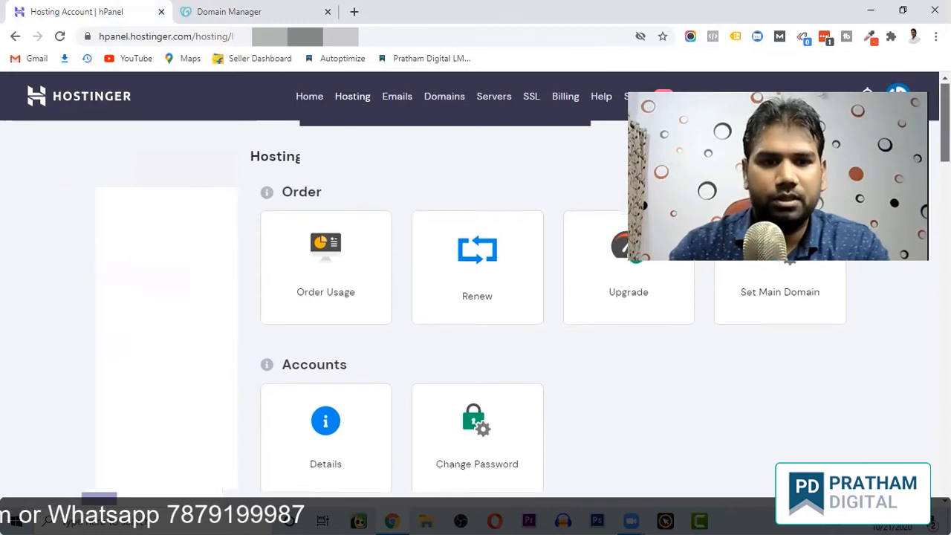
scroll(476, 297, down, 6)
scroll(476, 297, down, 5)
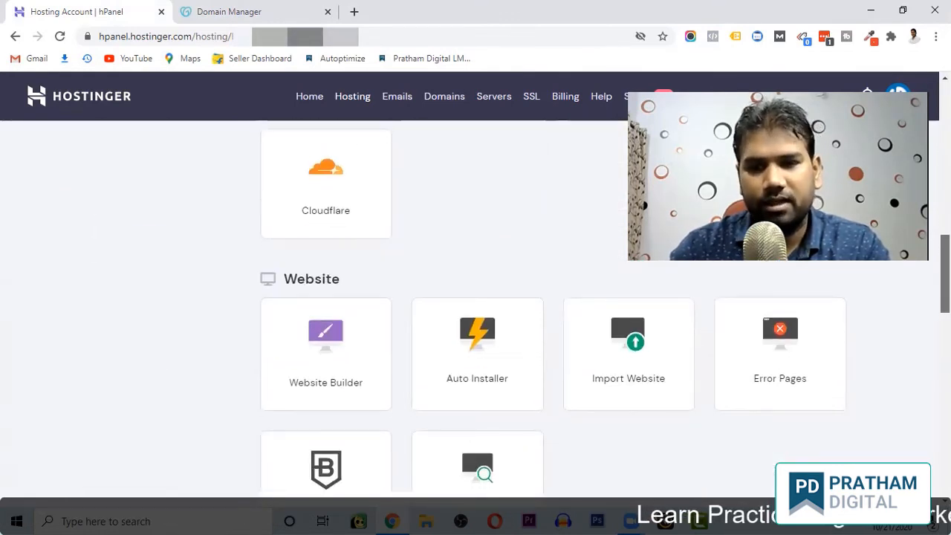
scroll(475, 297, down, 1)
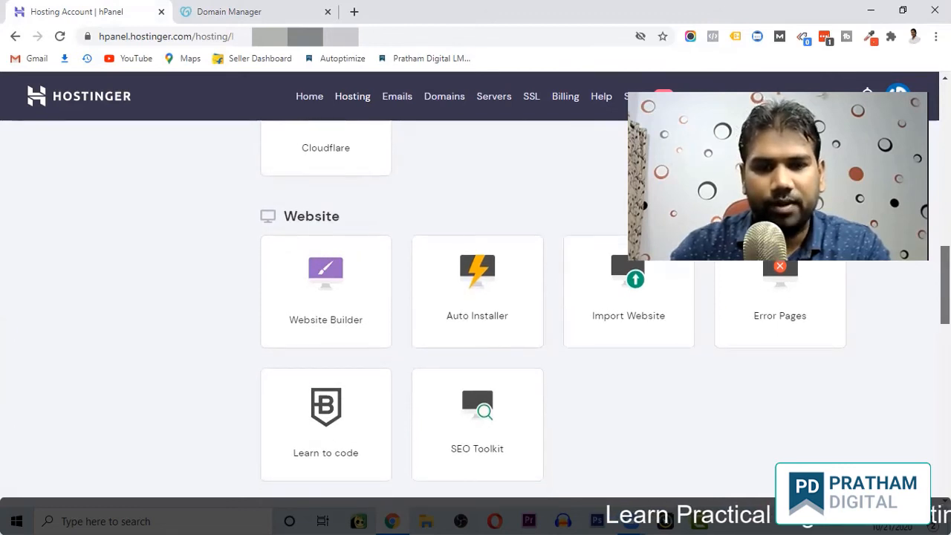
scroll(476, 297, down, 1)
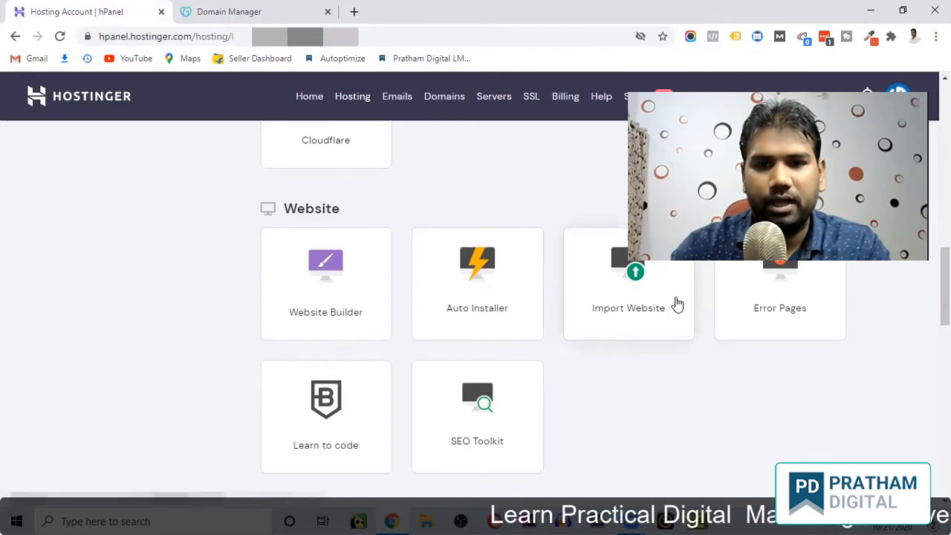
click(476, 295)
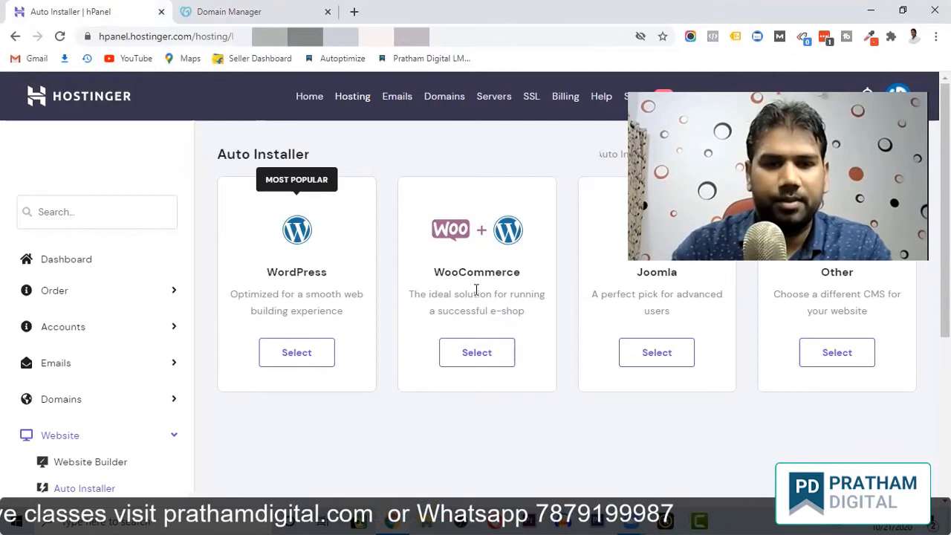
Select WordPress in the Auto Installer to open its install form.
click(296, 352)
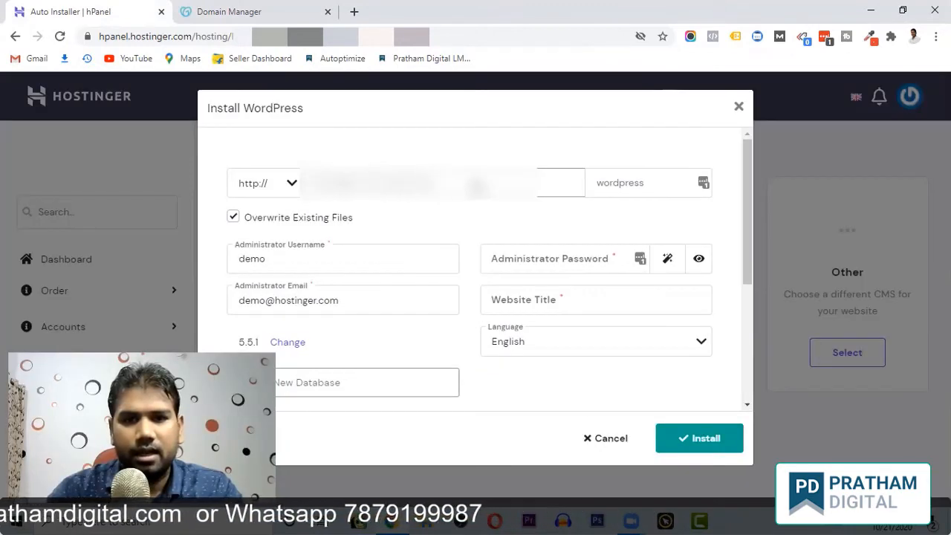
Replace the 'demo' administrator username, set the admin password, and clear the placeholder email.
click(650, 185)
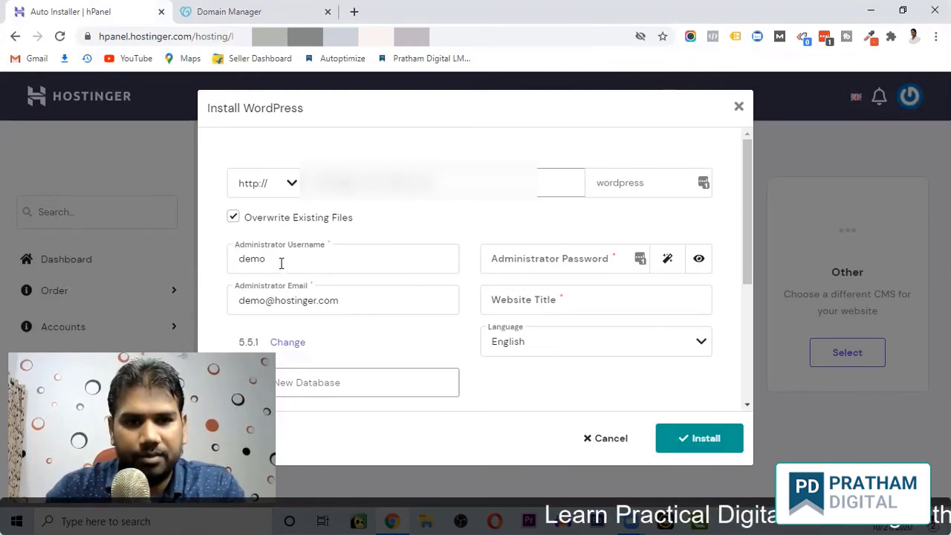
drag(275, 262, 235, 260)
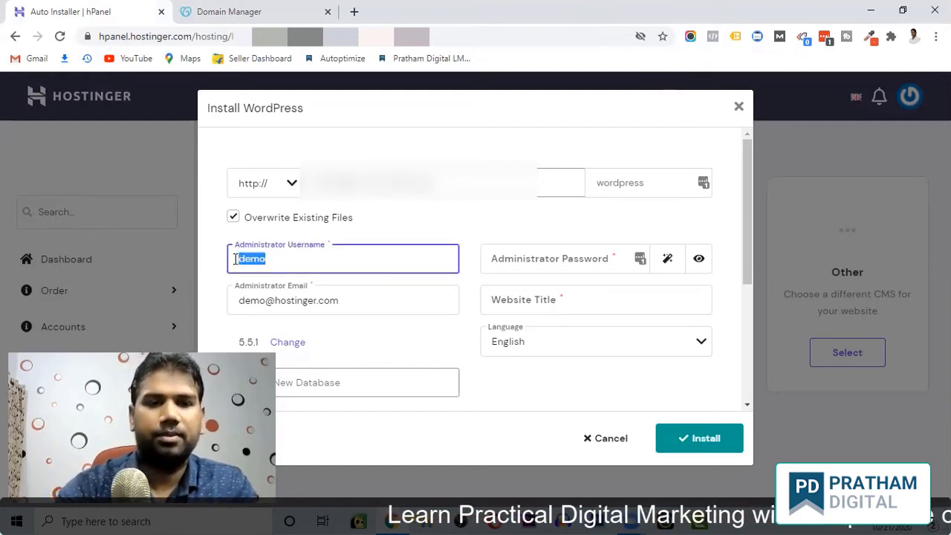
key(BackSpace)
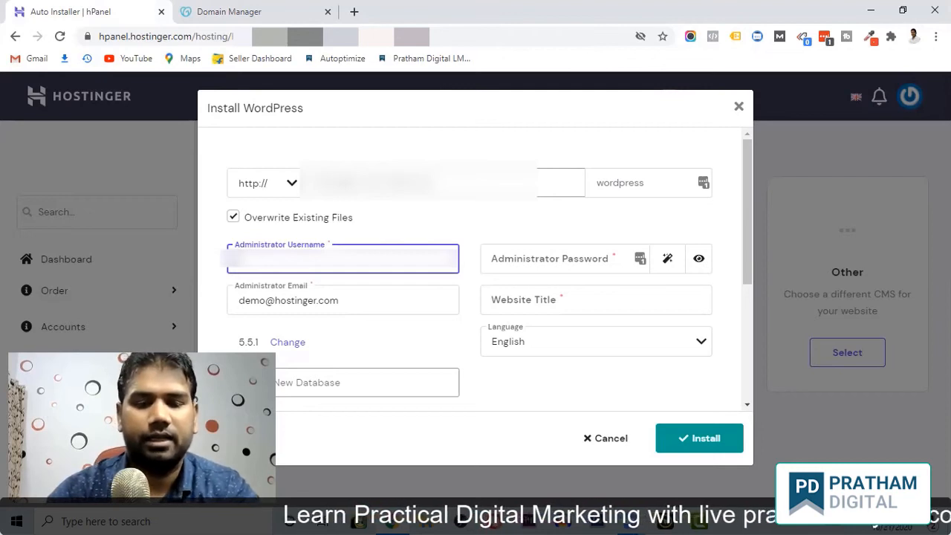
text(at)
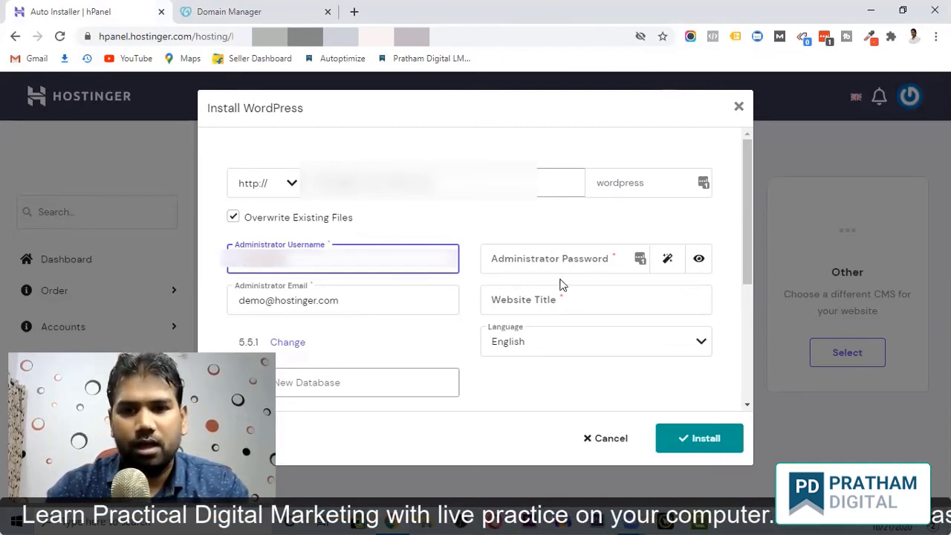
click(613, 260)
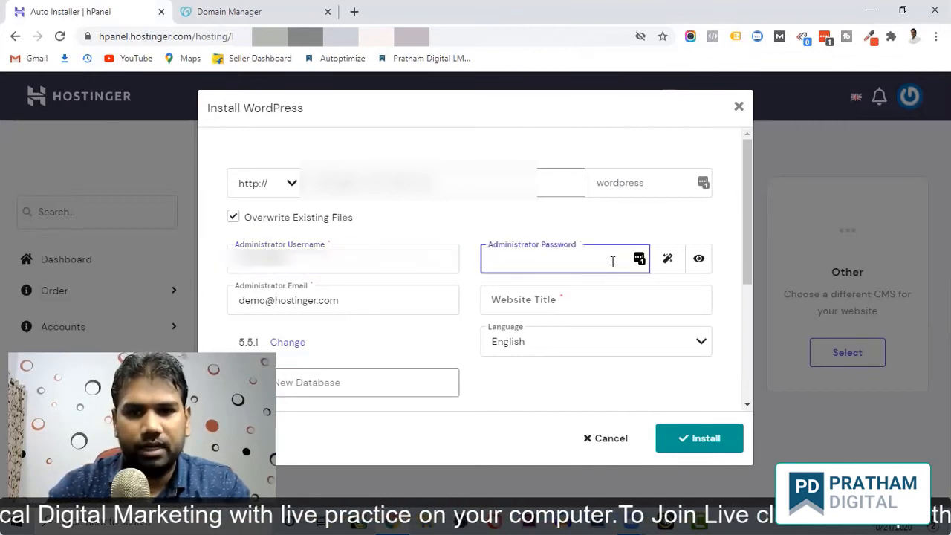
text(***)
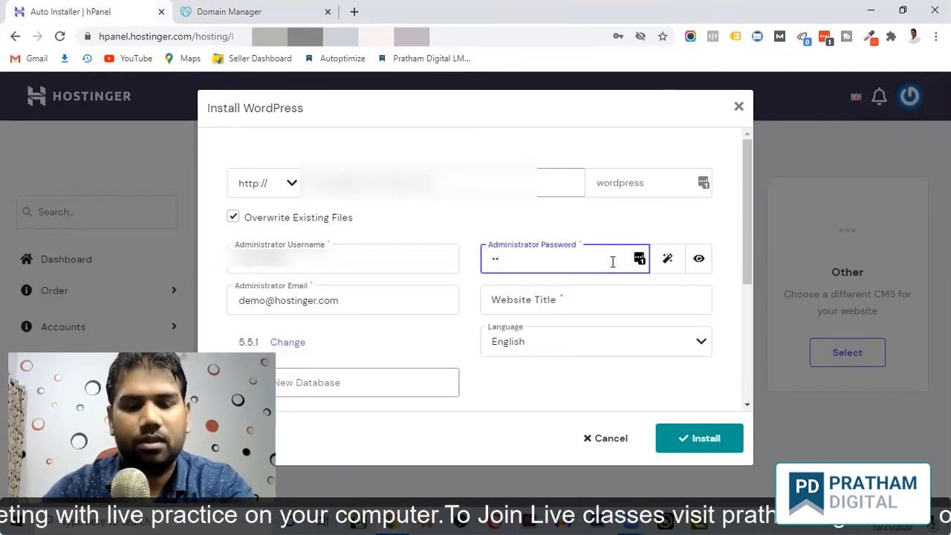
text(**********)
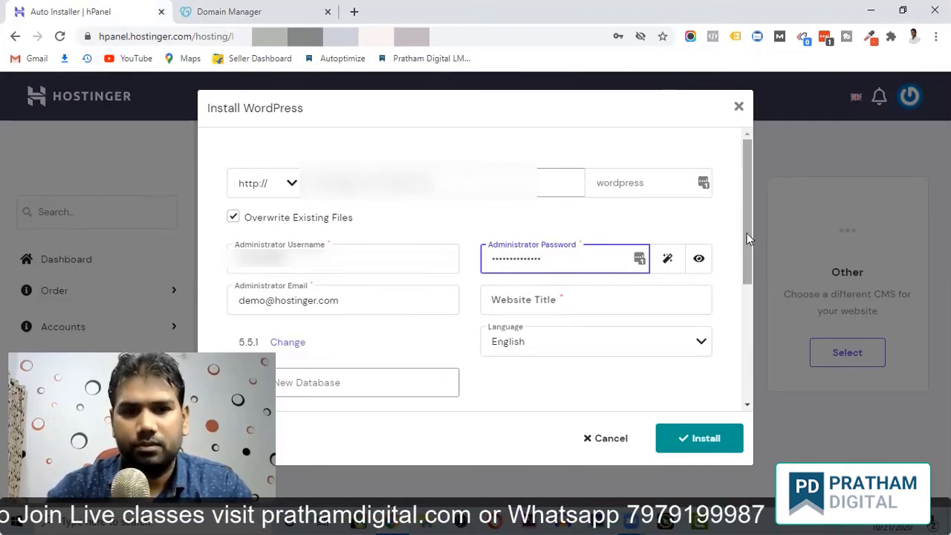
drag(361, 297, 229, 299)
key(BackSpace)
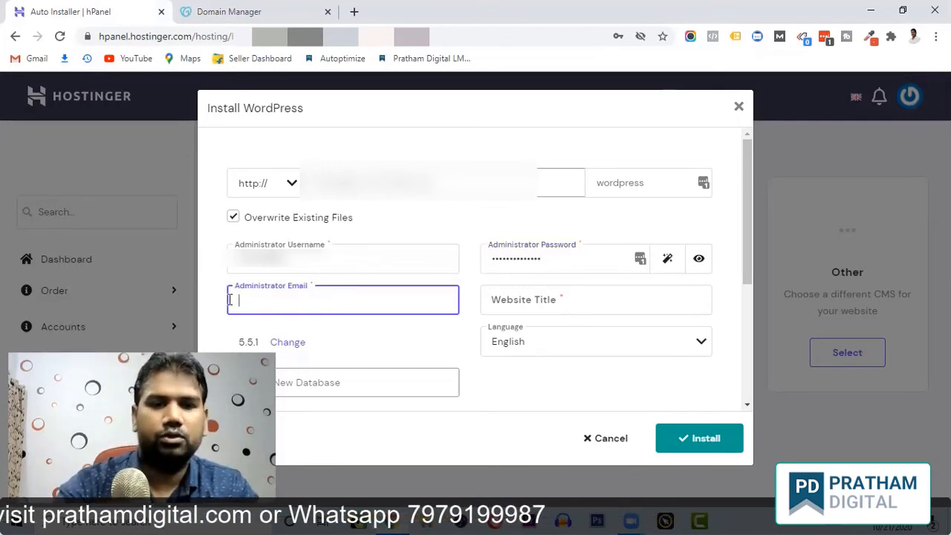
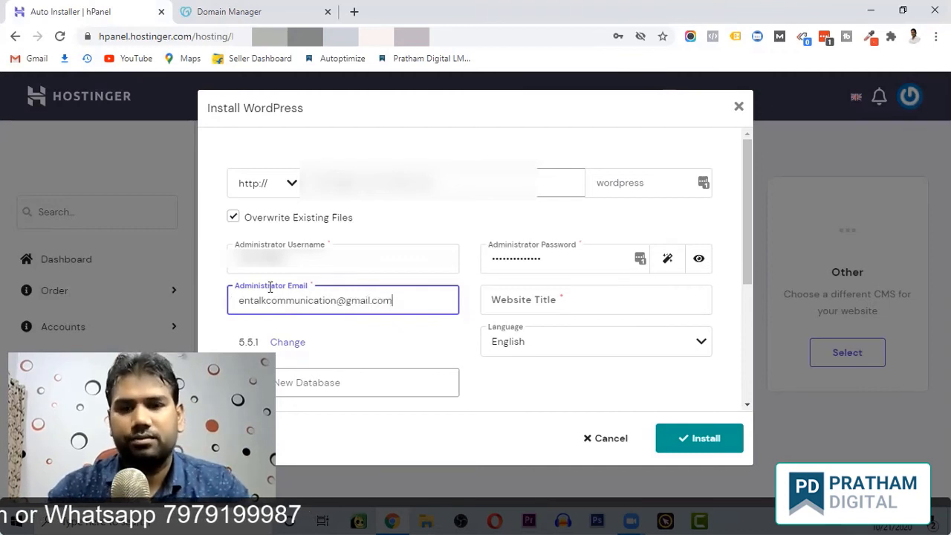
Enter the administrator's email address and the website title 'Entalk Communication'.
click(558, 304)
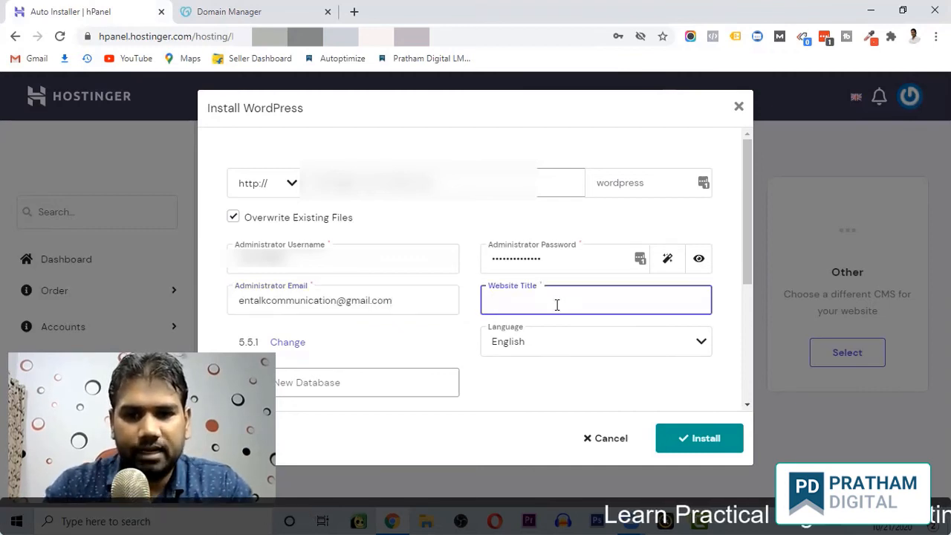
text(Entalk Co)
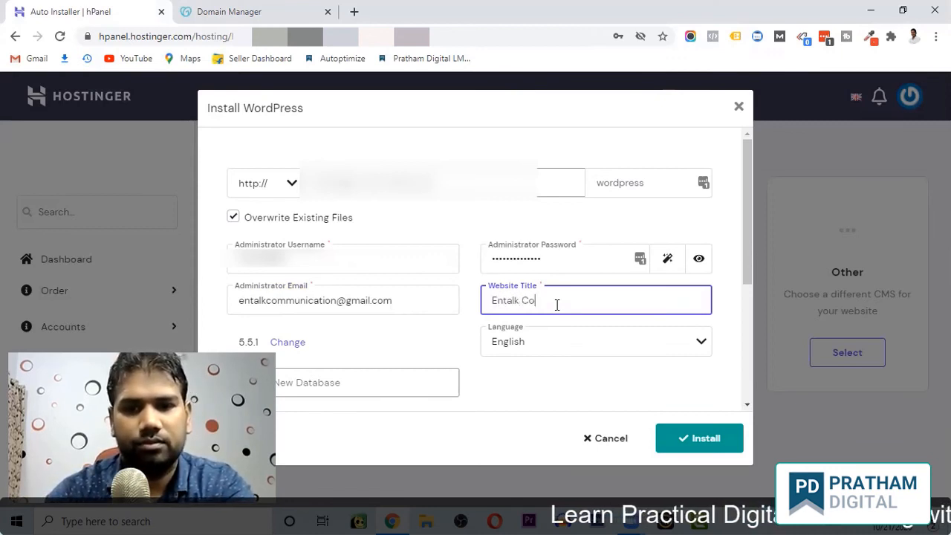
text(mmunication)
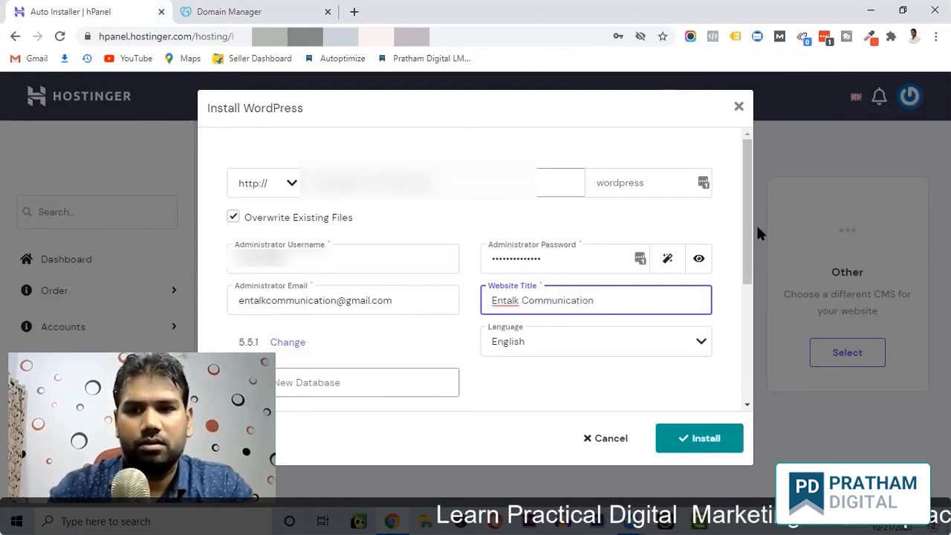
drag(749, 229, 749, 349)
Choose 'Turn off automatic application updates' and start the WordPress installation.
click(235, 327)
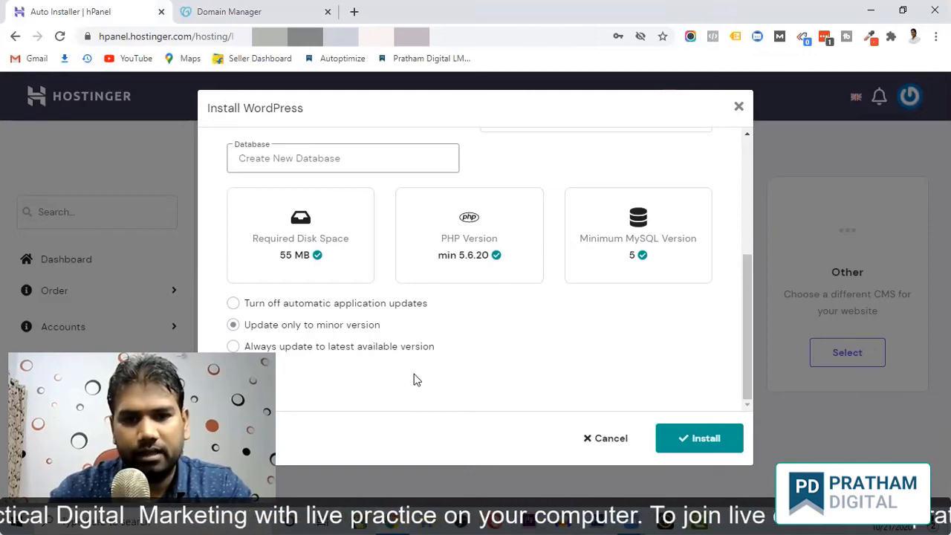
click(233, 306)
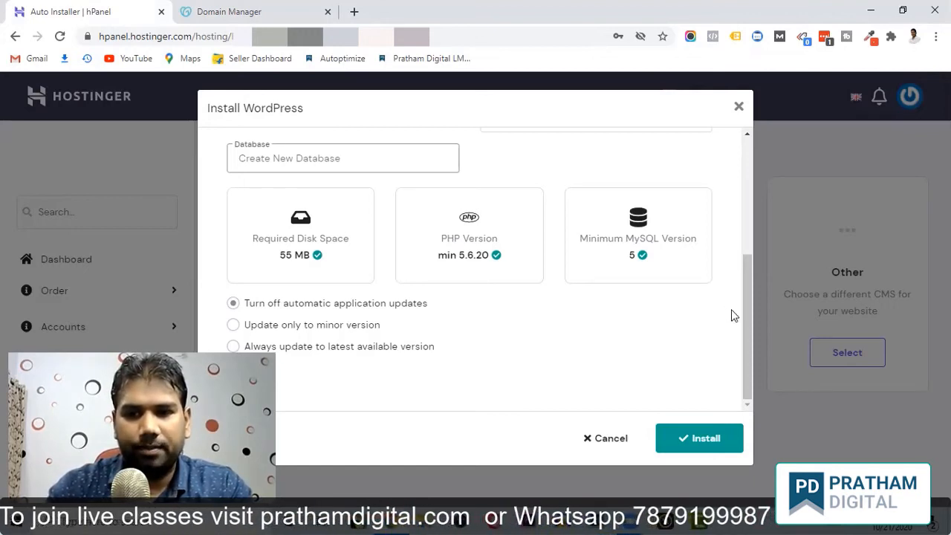
click(699, 440)
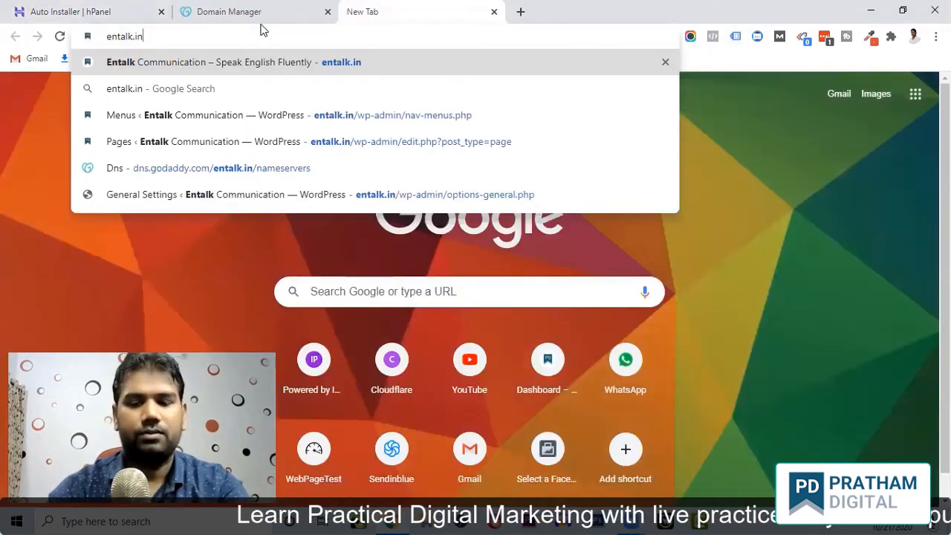
Load entalk.in and scroll through the Entalk Communication site's Hello World post.
key(Return)
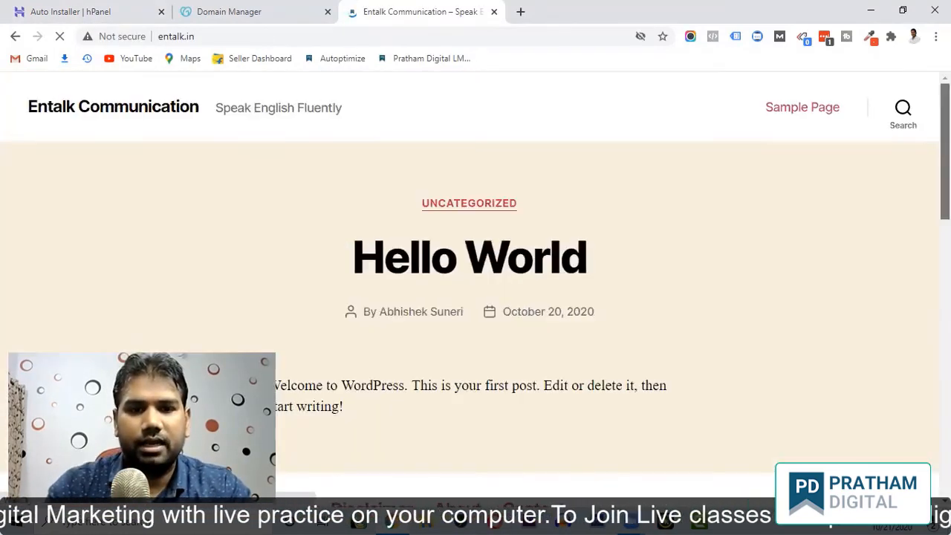
scroll(476, 297, down, 15)
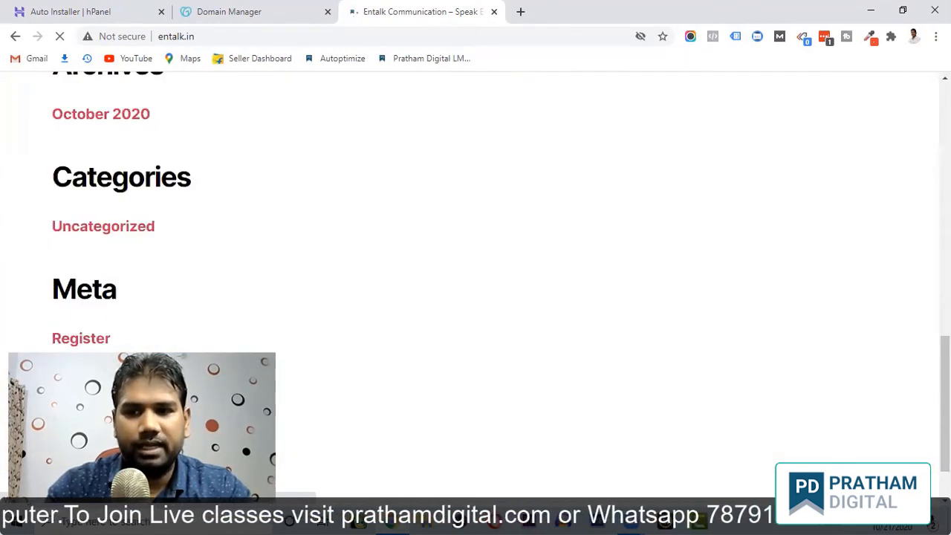
scroll(476, 297, up, 11)
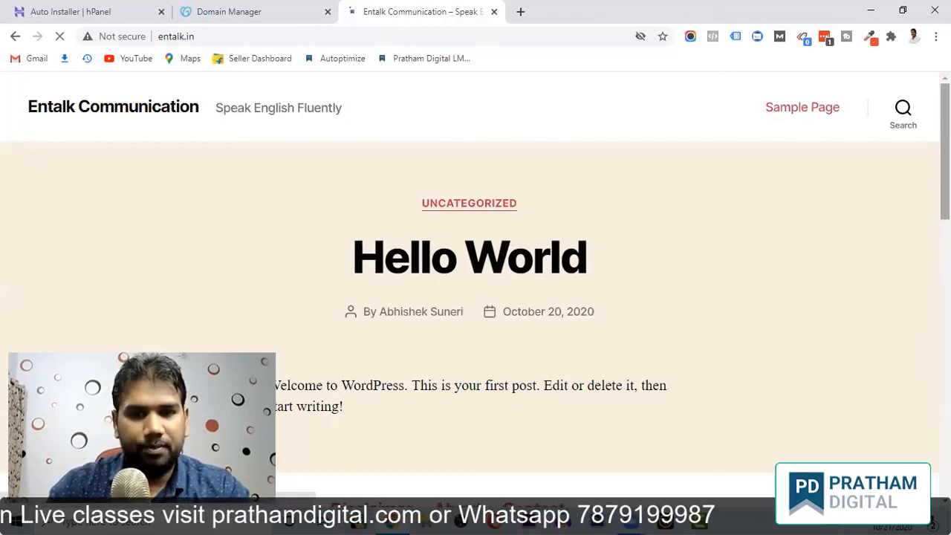